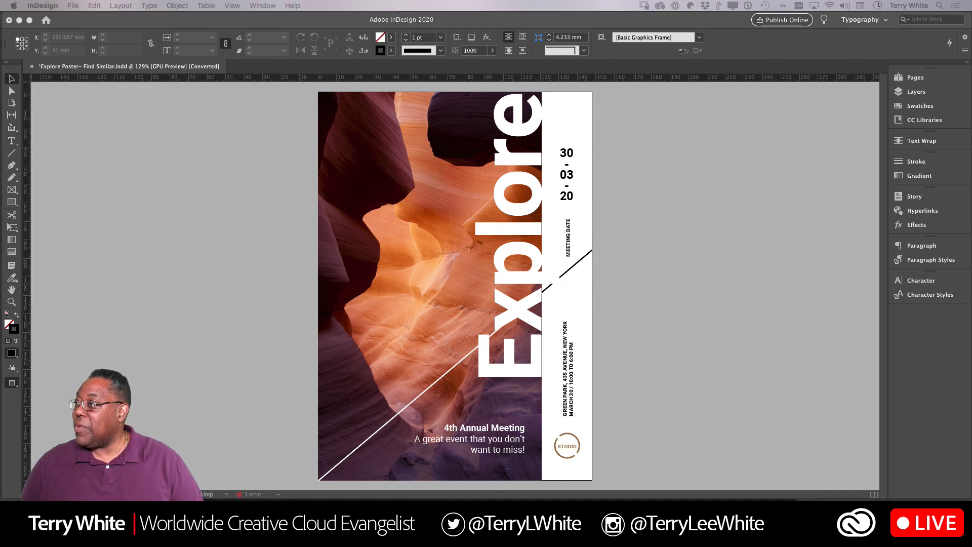
Unlock the Explore text object on the Text layer.
click(747, 331)
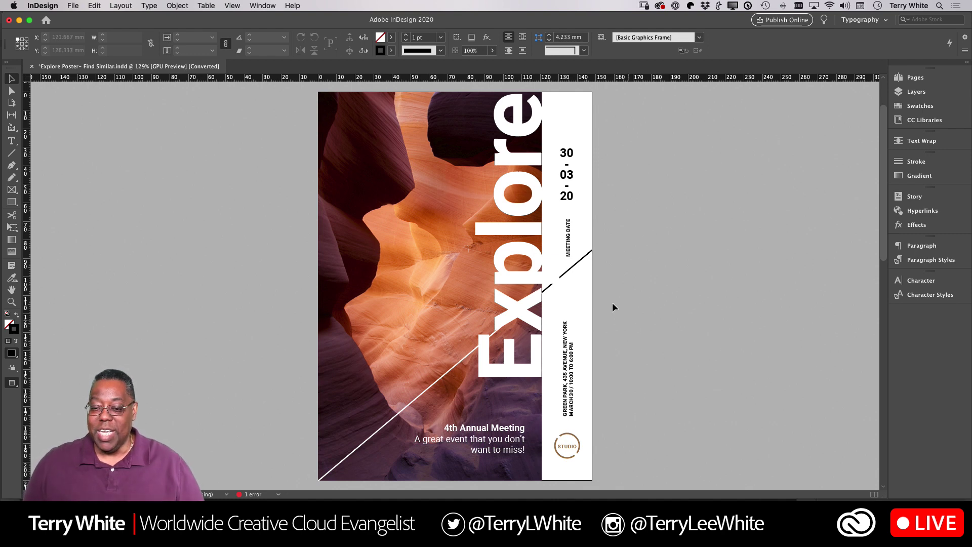
click(508, 308)
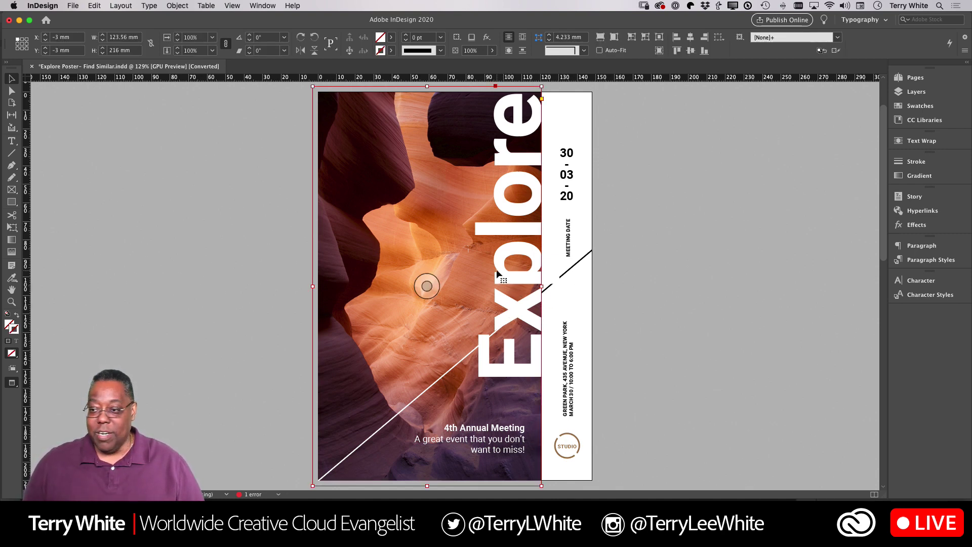
click(914, 92)
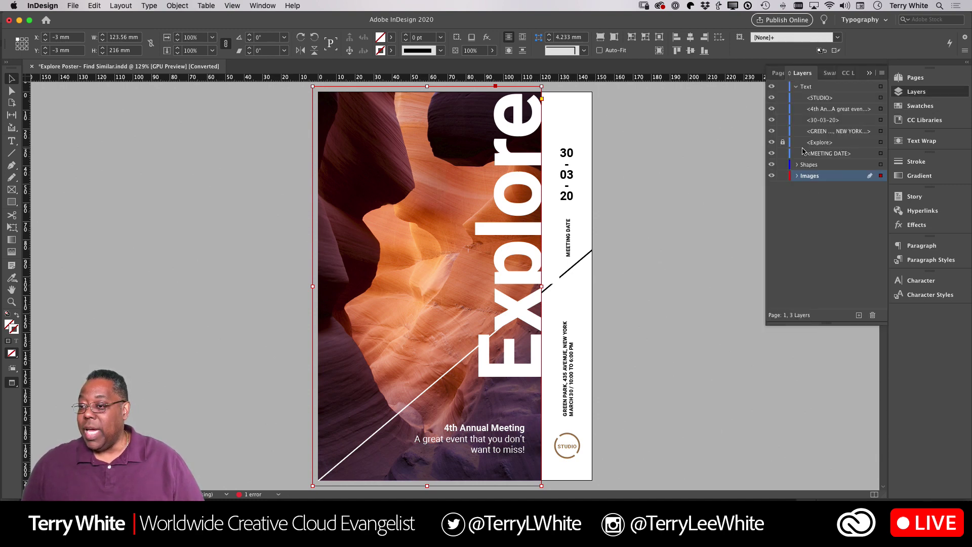
click(796, 86)
click(796, 86)
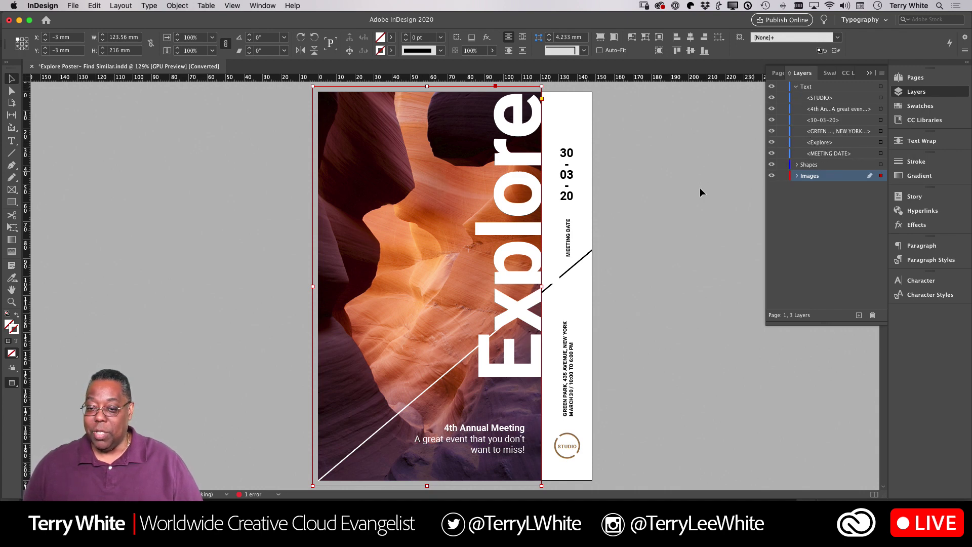
Select the word Explore inside its text frame for editing.
double_click(508, 242)
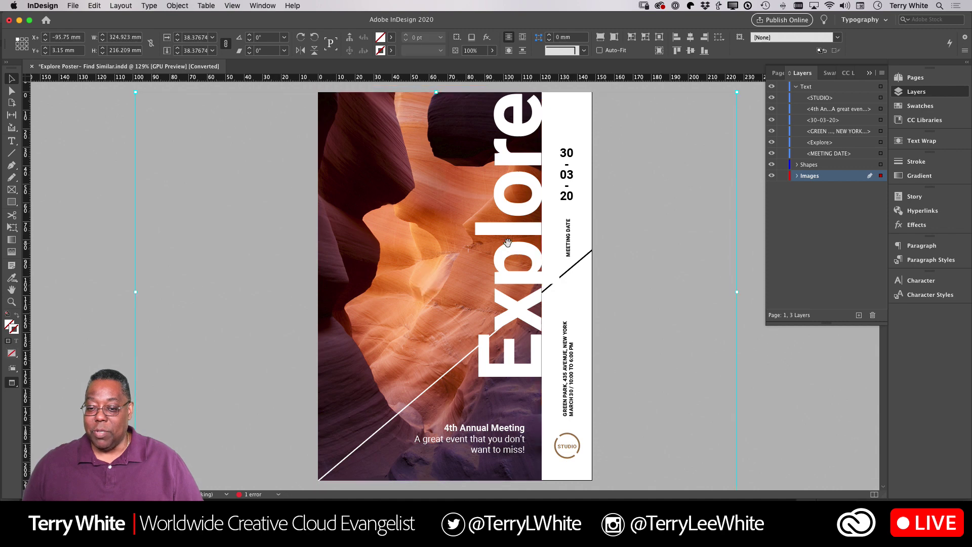
key(Escape)
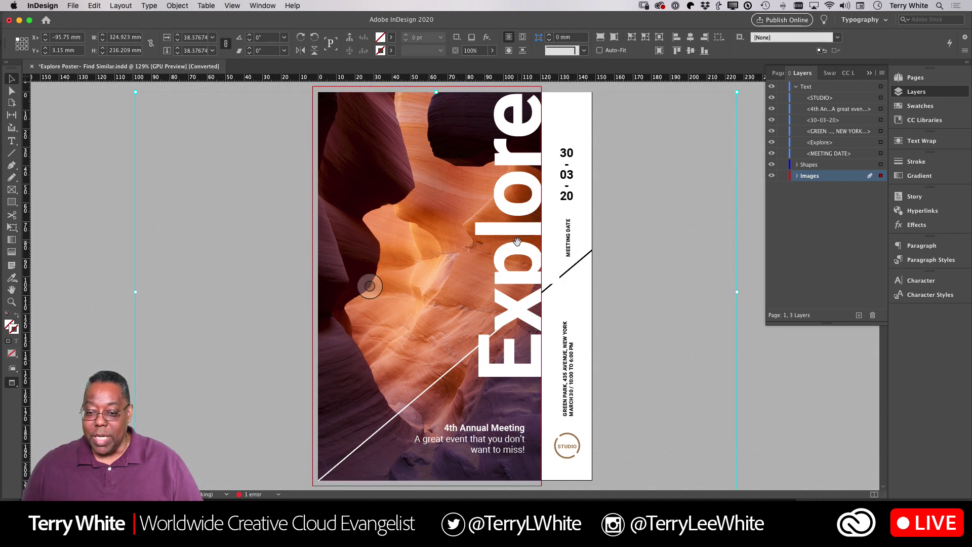
double_click(511, 243)
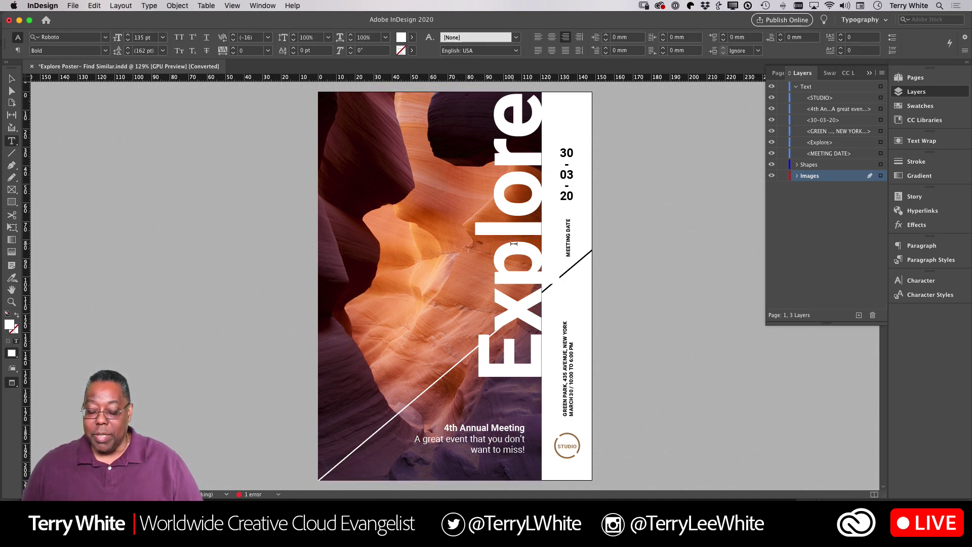
double_click(528, 251)
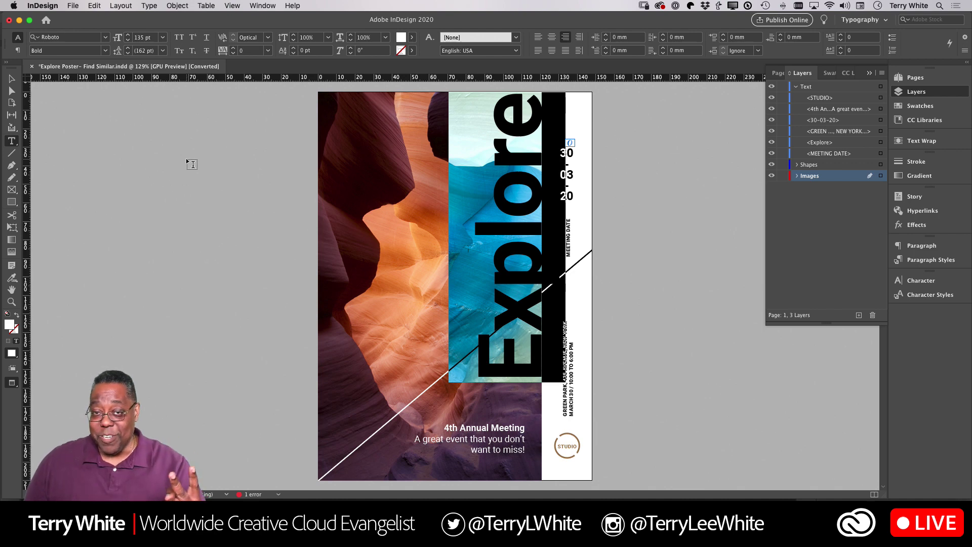
click(87, 39)
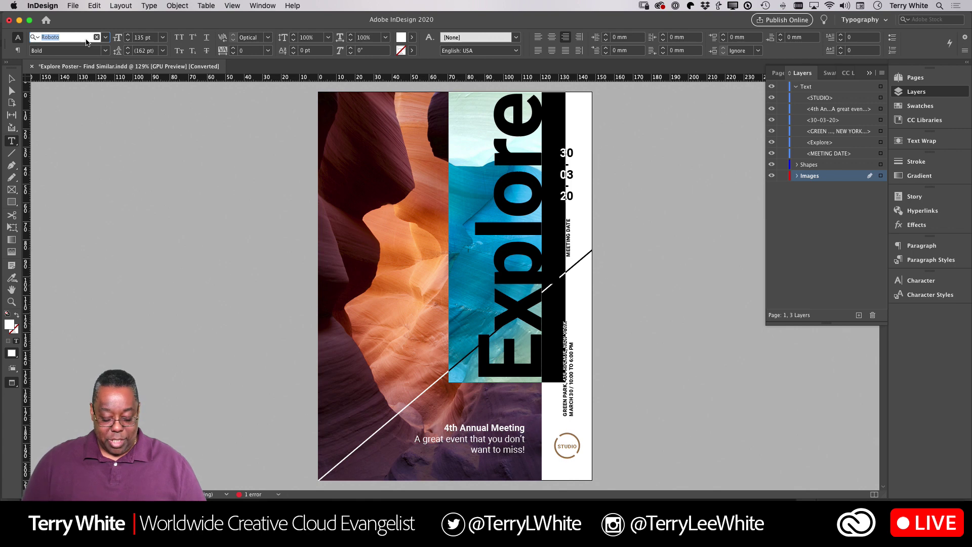
text(var)
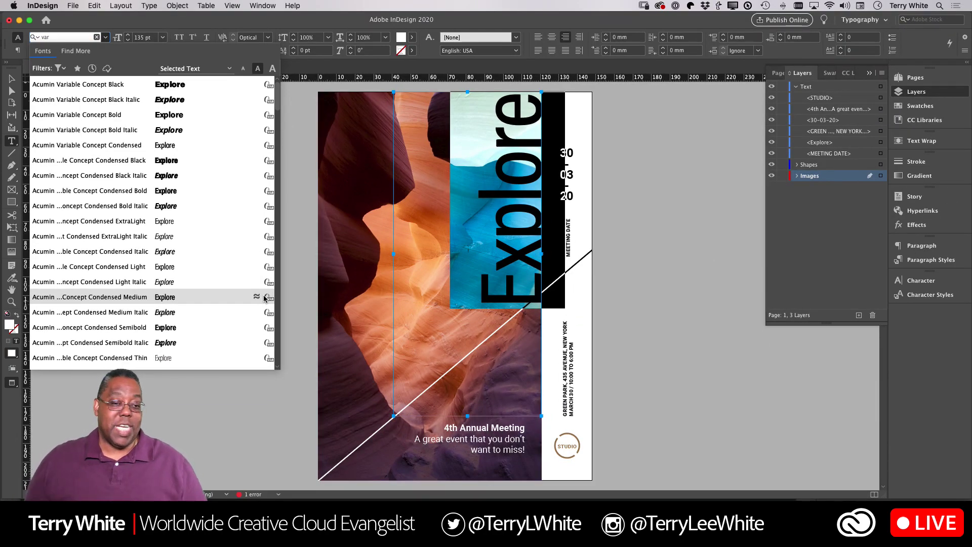
key(Escape)
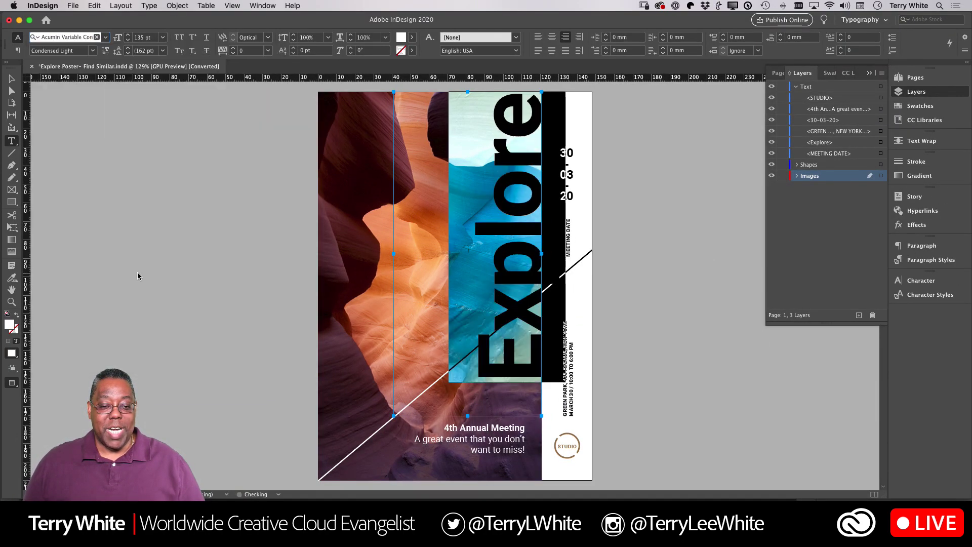
scroll(138, 272, down, 5)
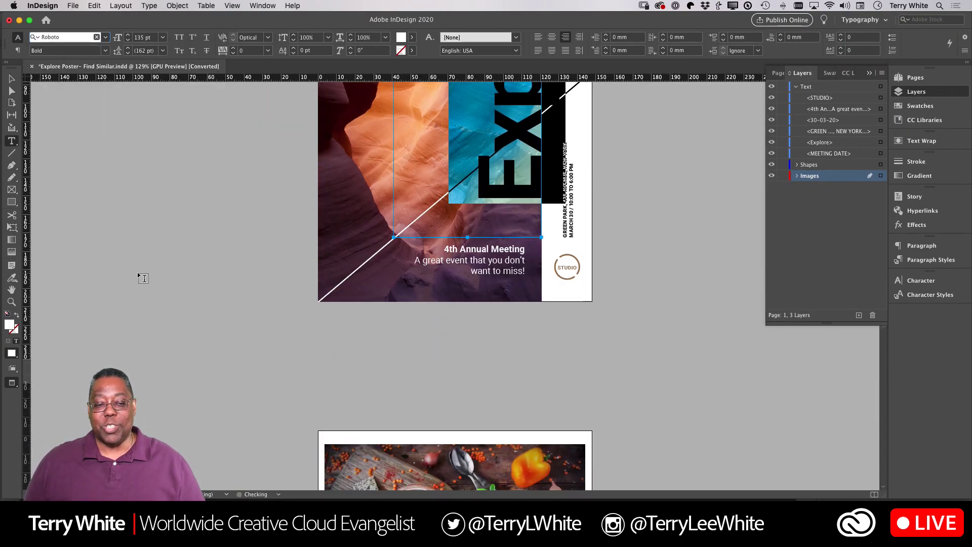
click(65, 38)
scroll(181, 137, down, 1)
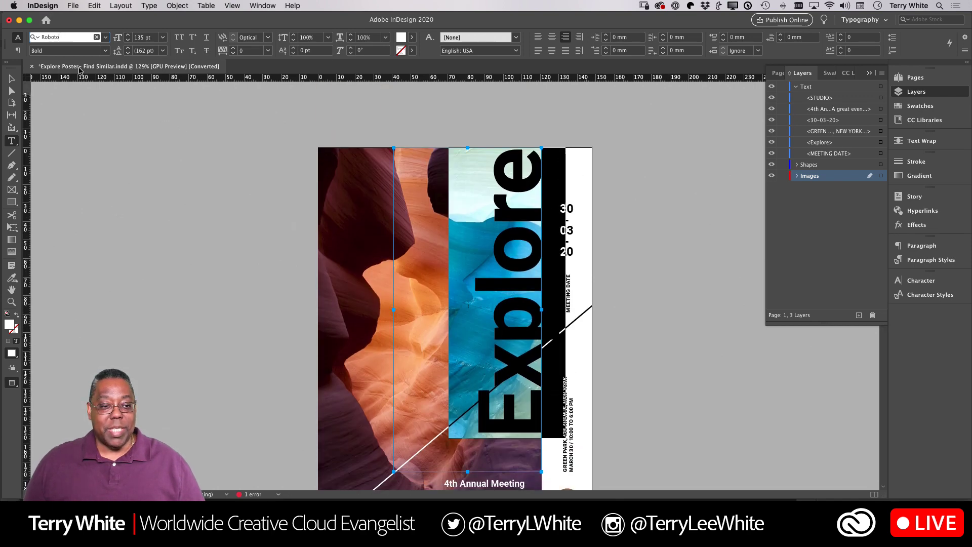
Search the fonts for "var" and apply Acumin Variable Concept Black to the word Explore.
click(37, 37)
text(va)
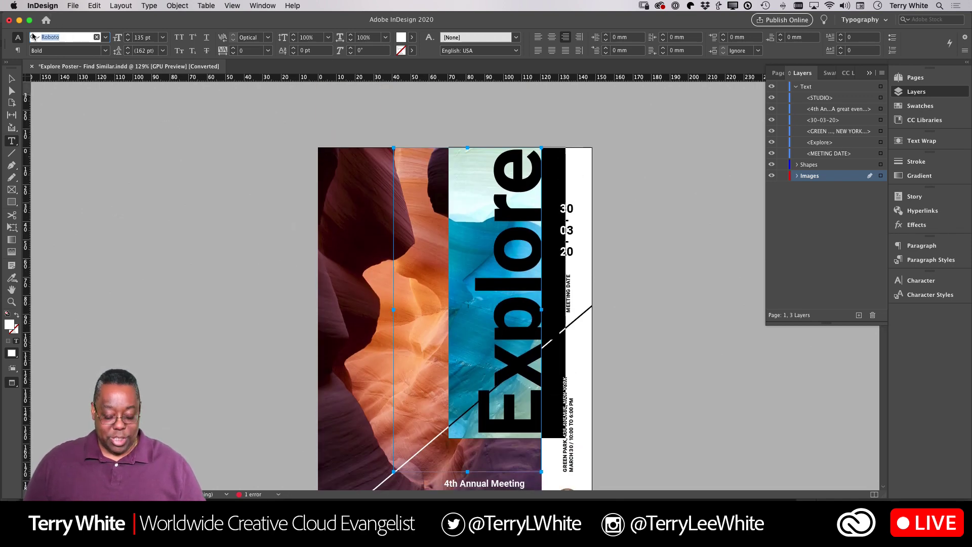
text(r)
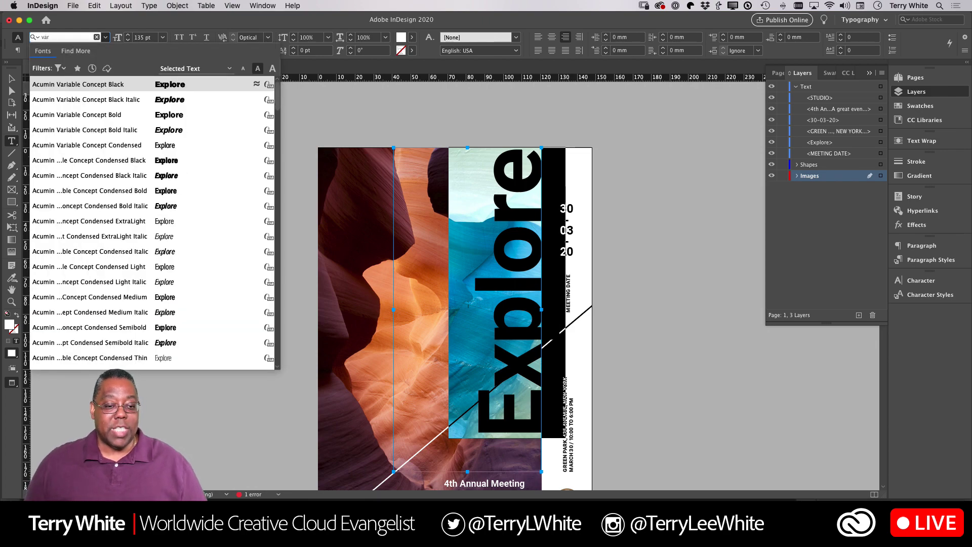
scroll(136, 143, down, 3)
scroll(145, 139, down, 6)
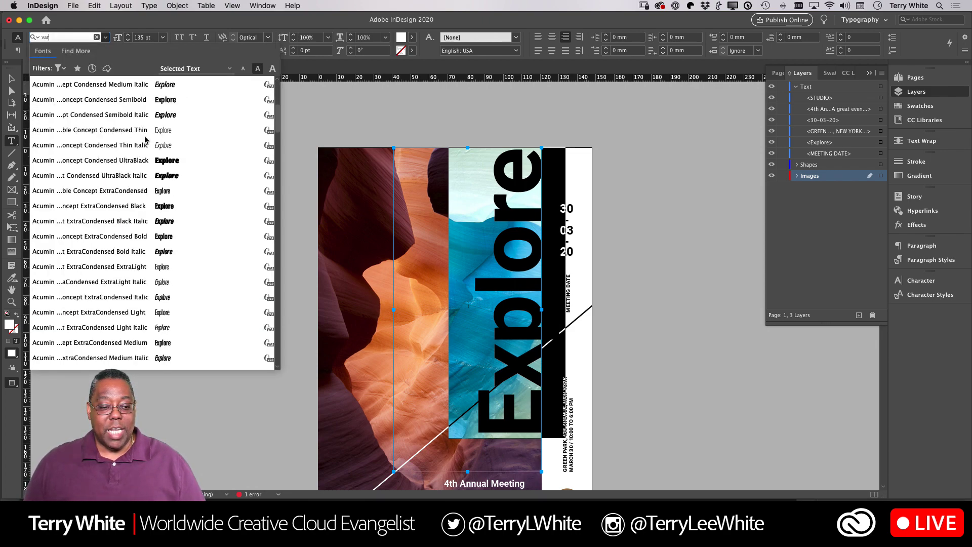
scroll(146, 140, down, 10)
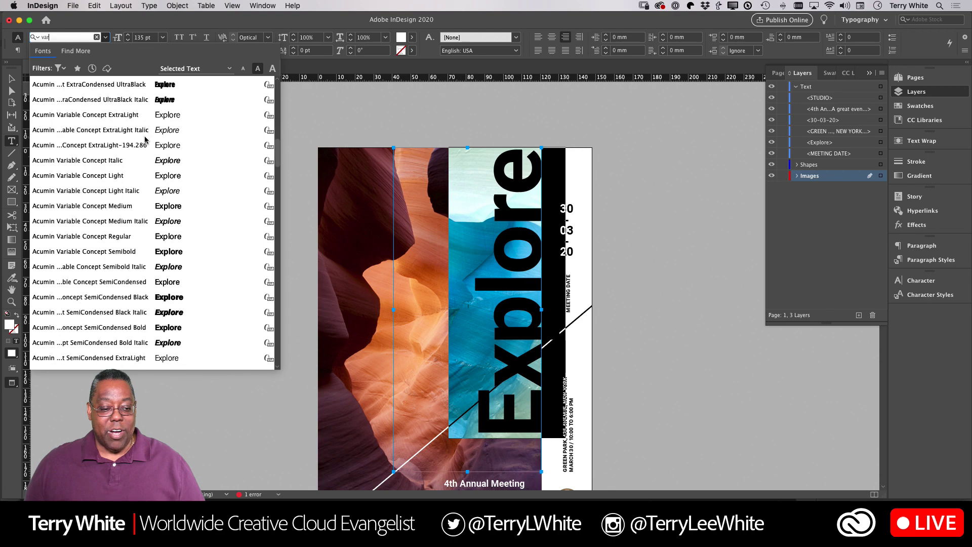
scroll(145, 140, down, 15)
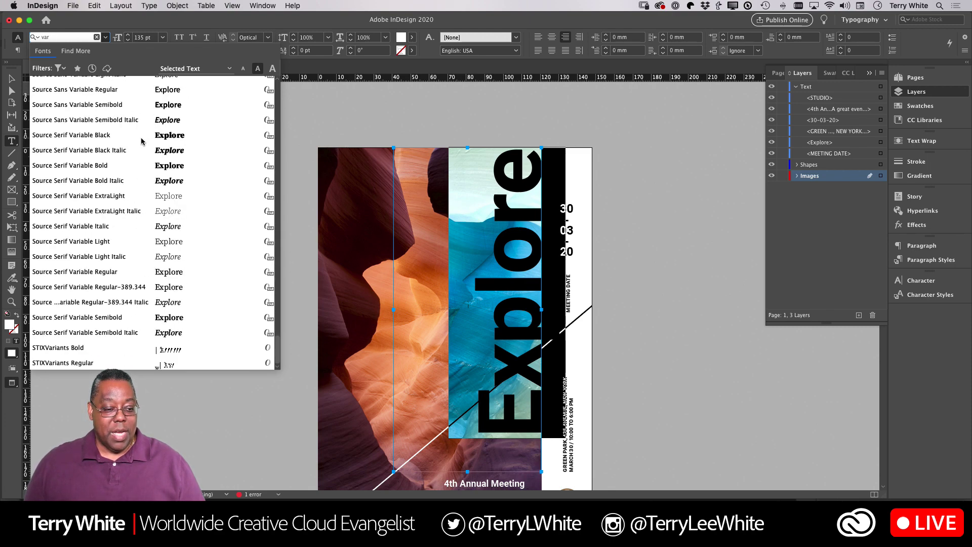
scroll(143, 141, up, 20)
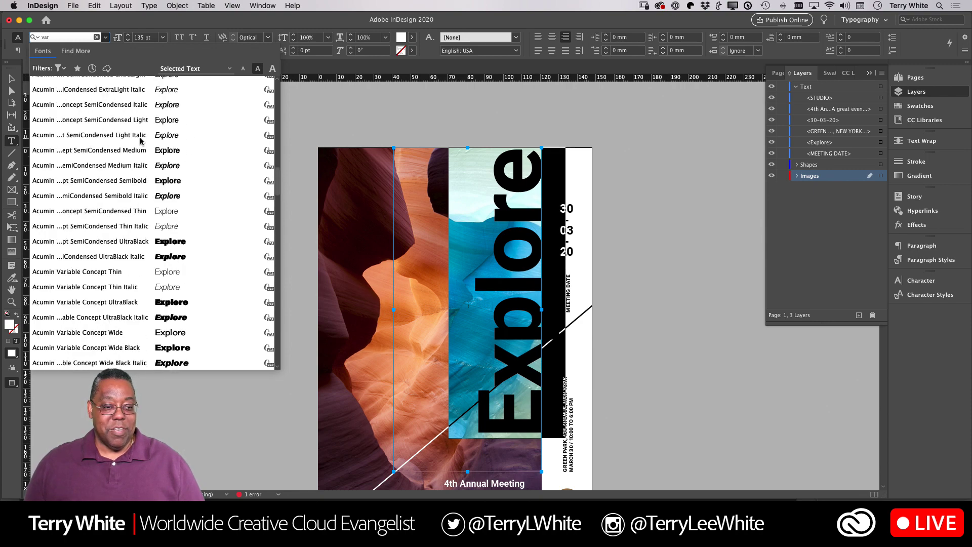
scroll(141, 141, up, 10)
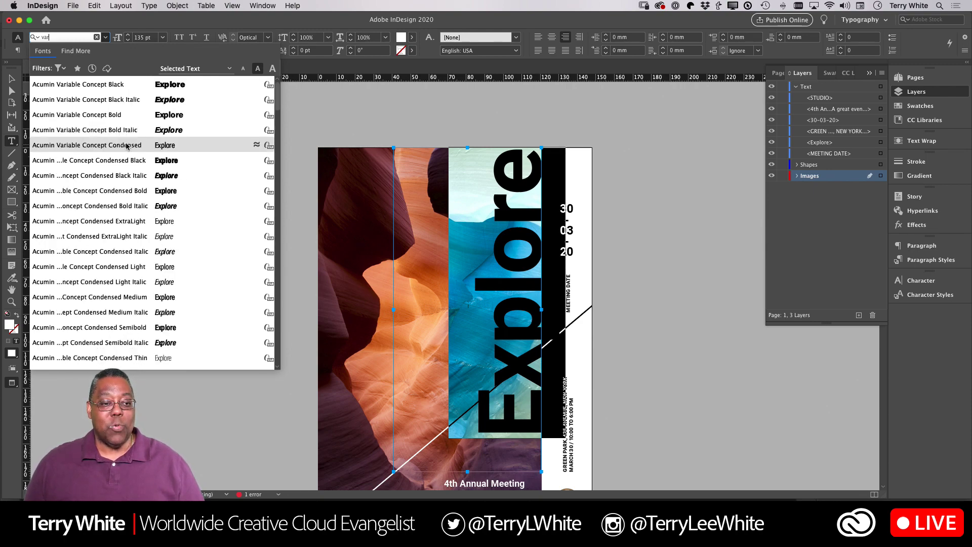
click(92, 84)
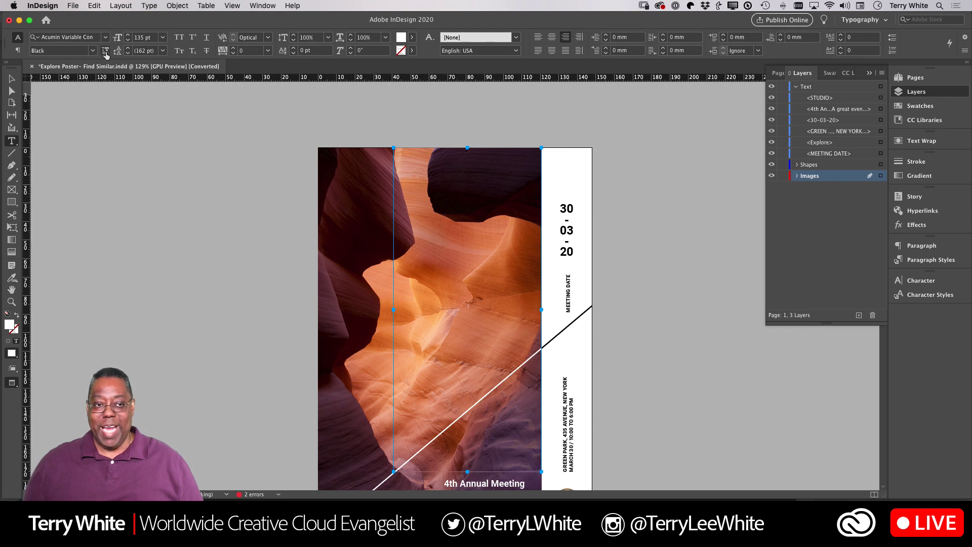
Adjust the variable font of Explore to weight 708 and width 68, then deselect the text.
click(105, 52)
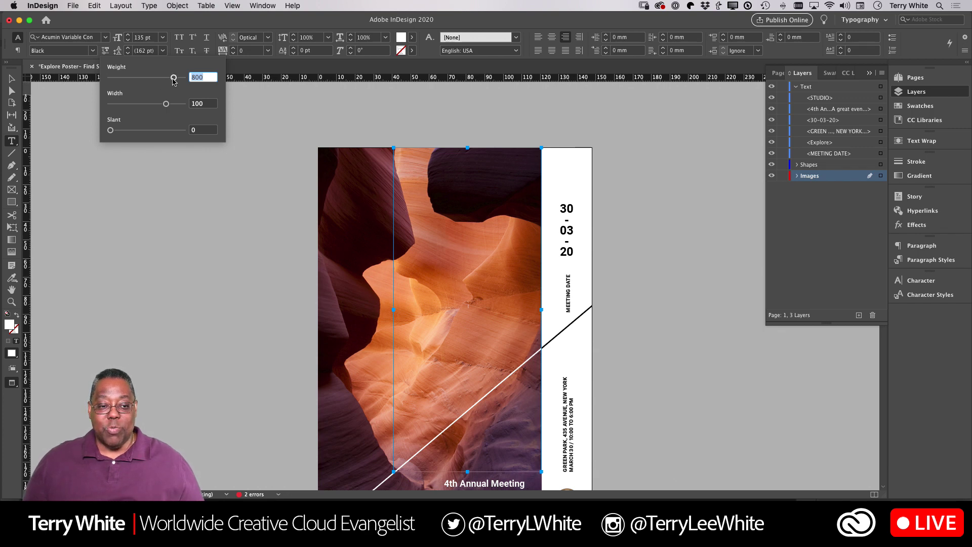
mouse_move(167, 104)
mouse_down()
mouse_move(100, 111)
mouse_move(173, 107)
mouse_move(114, 117)
mouse_move(166, 112)
mouse_up()
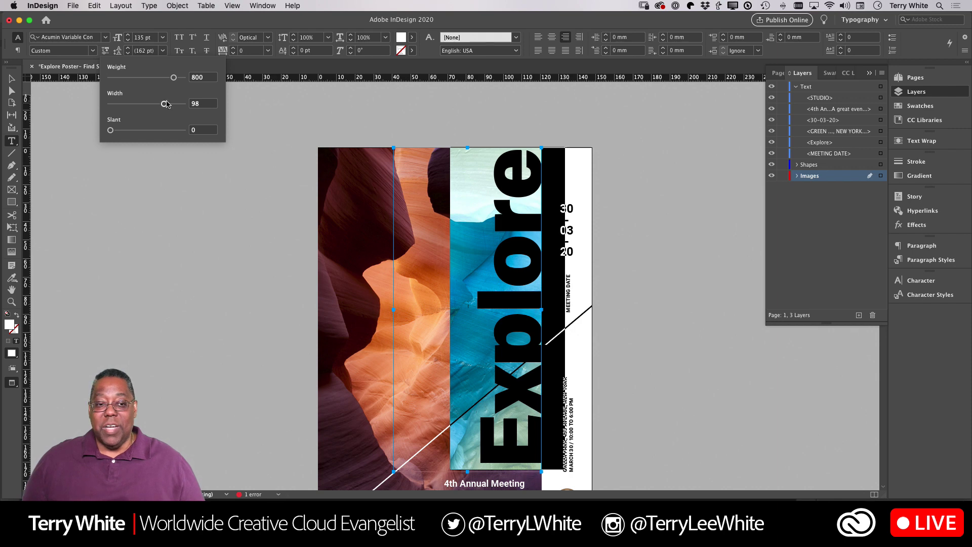
drag(174, 81, 151, 105)
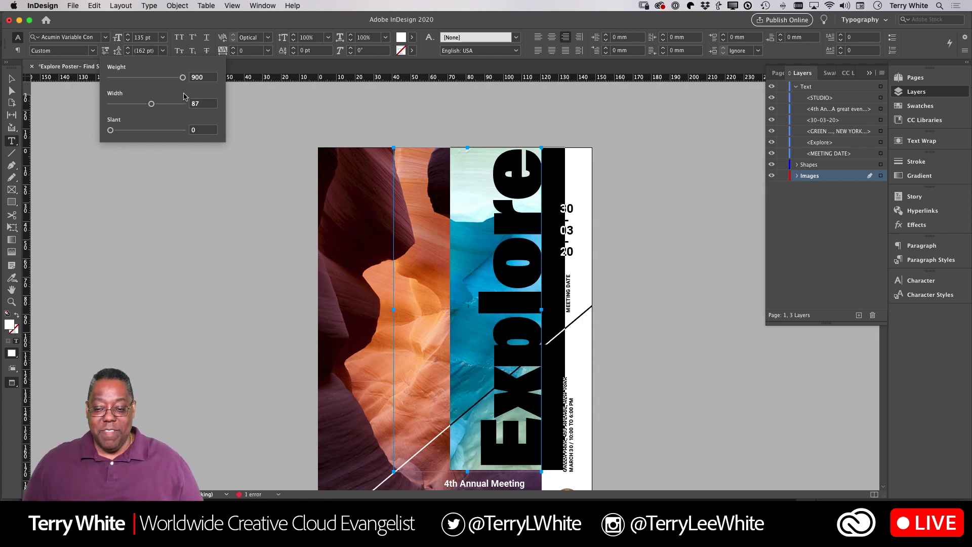
mouse_move(182, 79)
mouse_down()
mouse_move(153, 90)
mouse_move(181, 82)
mouse_up()
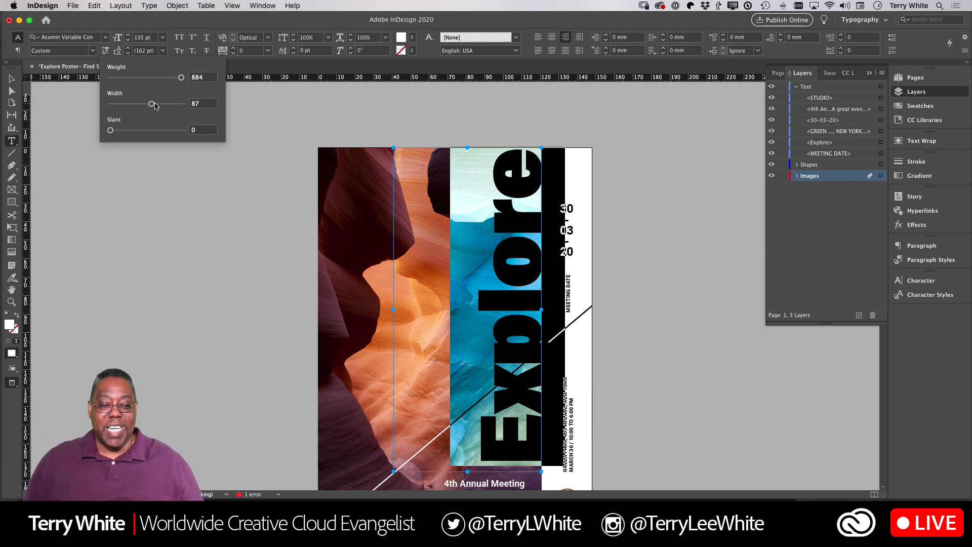
drag(152, 107, 131, 111)
drag(181, 79, 165, 82)
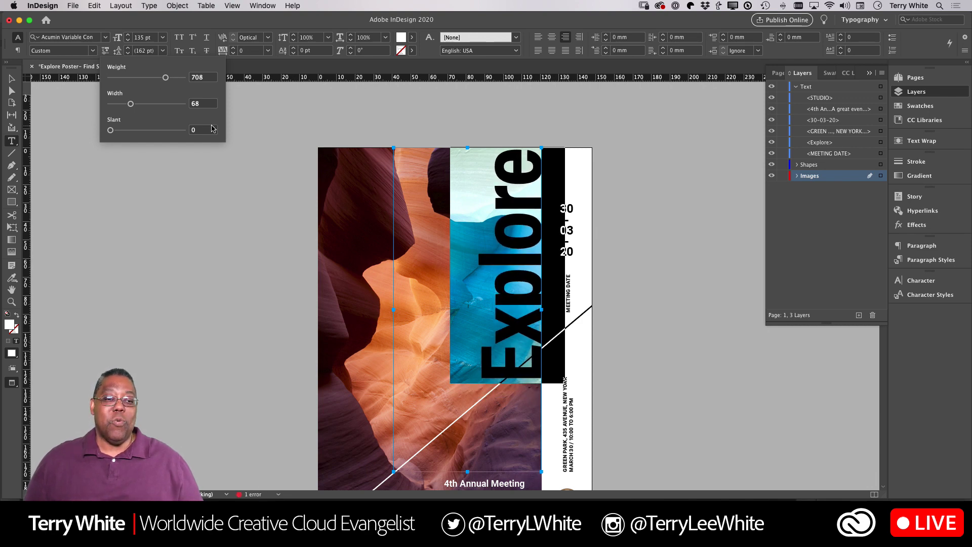
drag(111, 131, 91, 137)
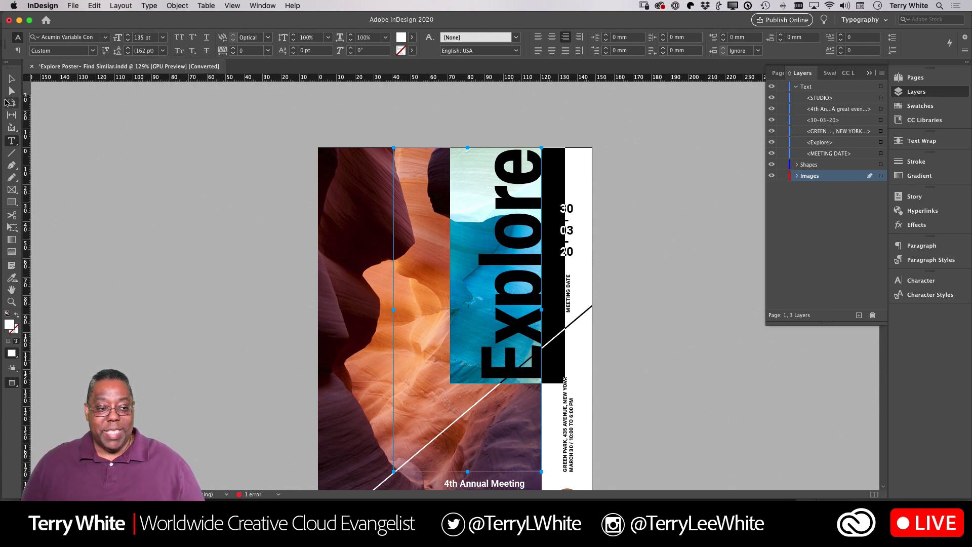
click(11, 80)
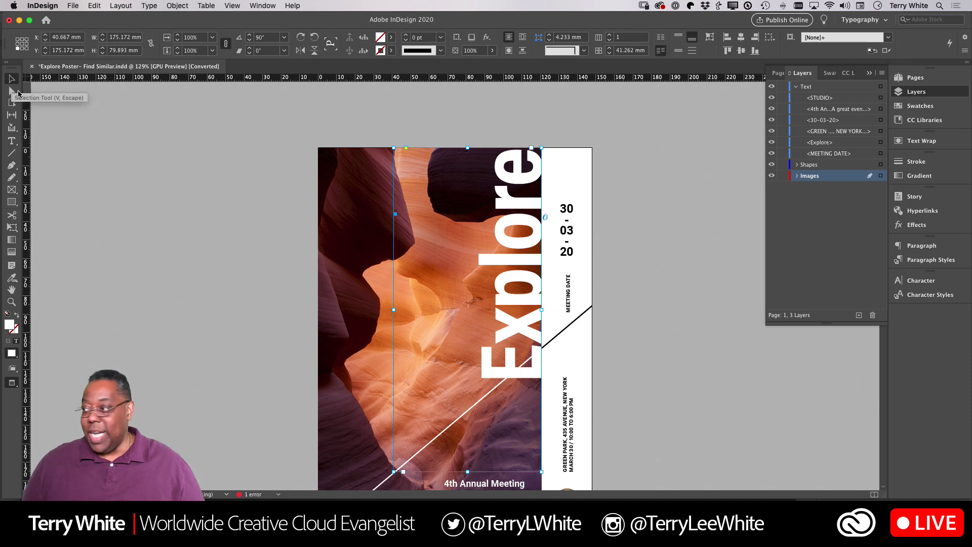
click(194, 291)
Find similar Adobe Stock images for the poster's canyon photo and browse the matches.
click(330, 318)
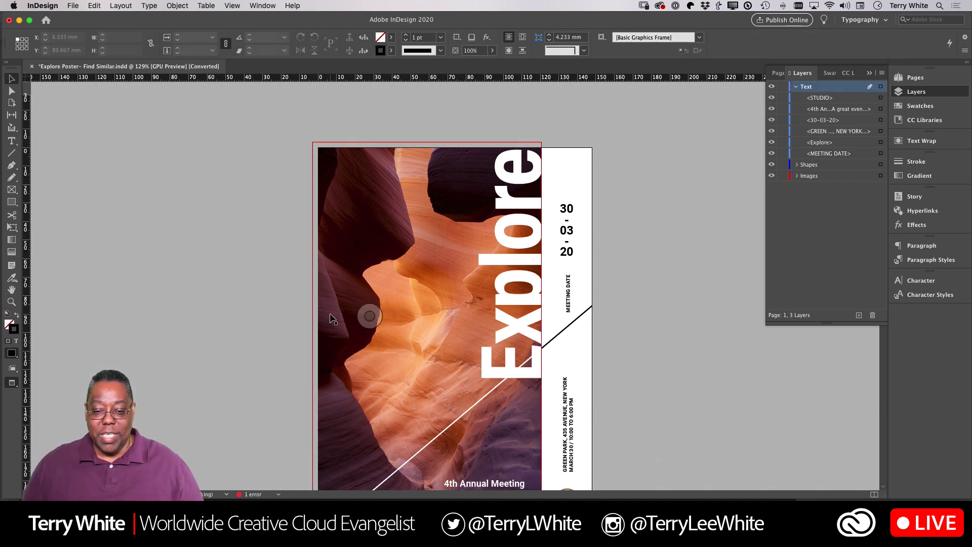
scroll(643, 323, down, 3)
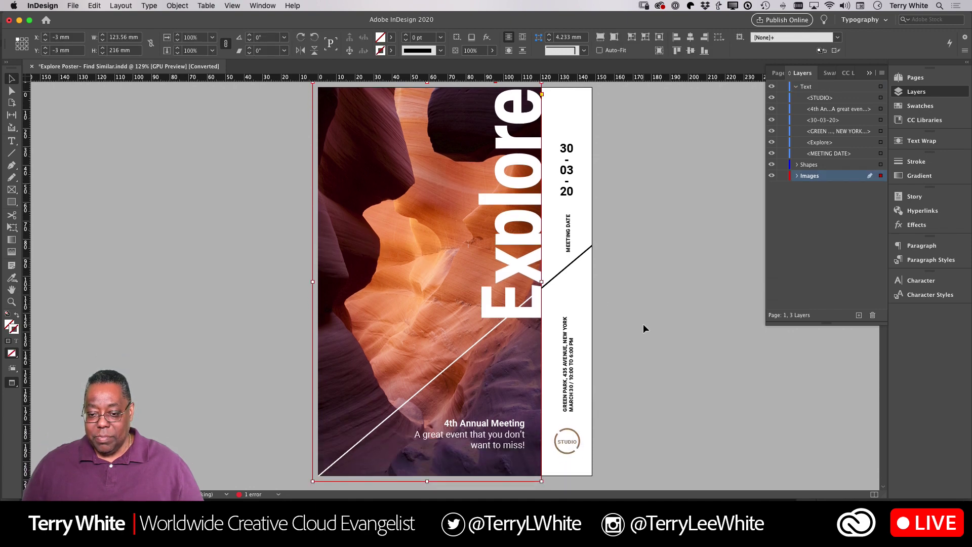
scroll(643, 325, up, 1)
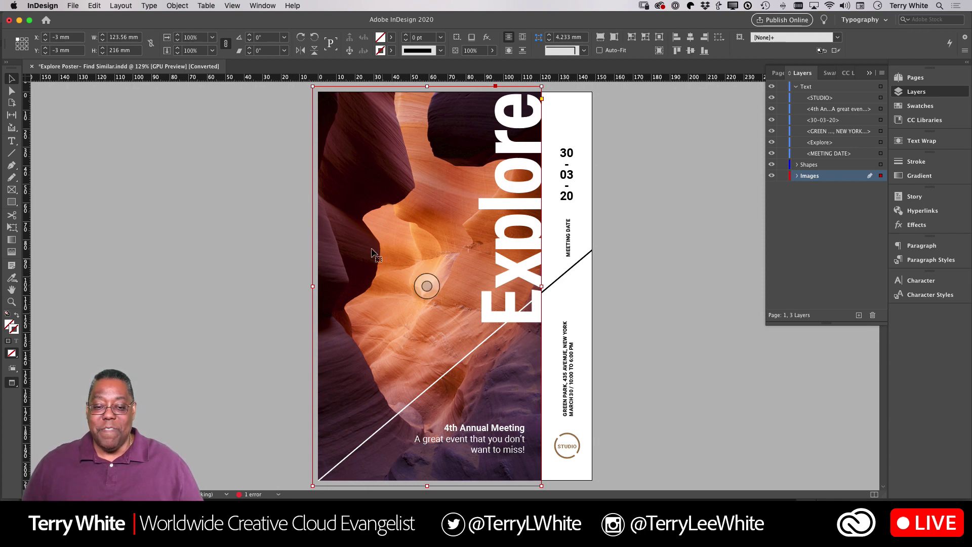
right_click(344, 190)
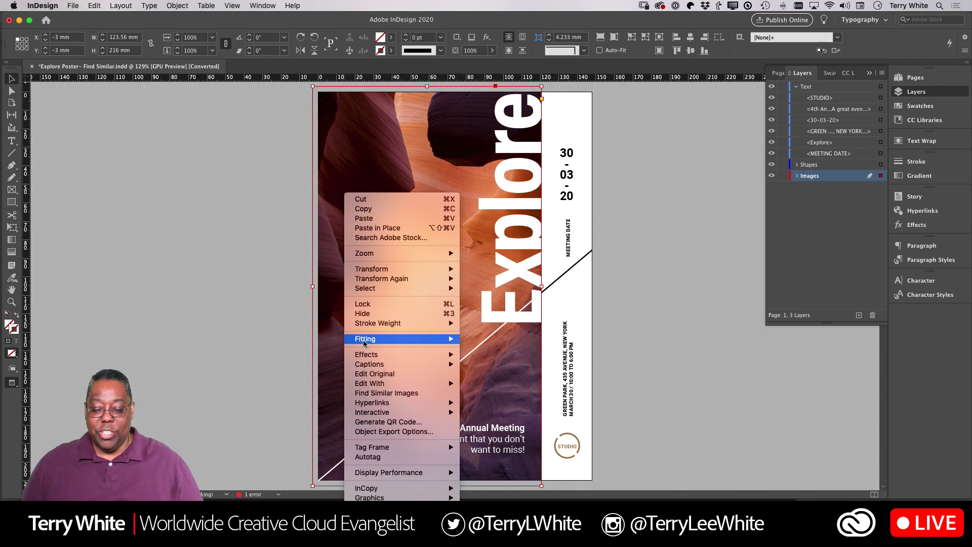
mouse_move(372, 342)
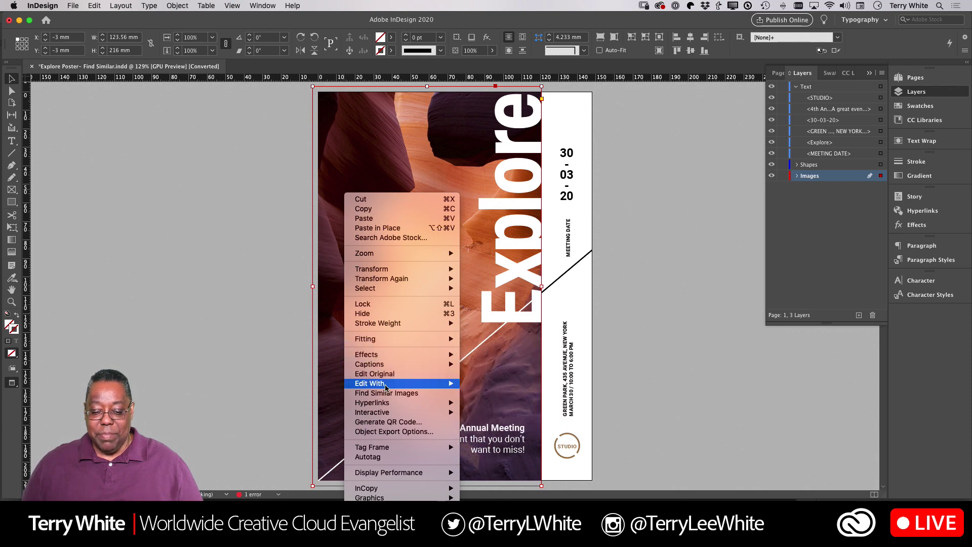
click(416, 393)
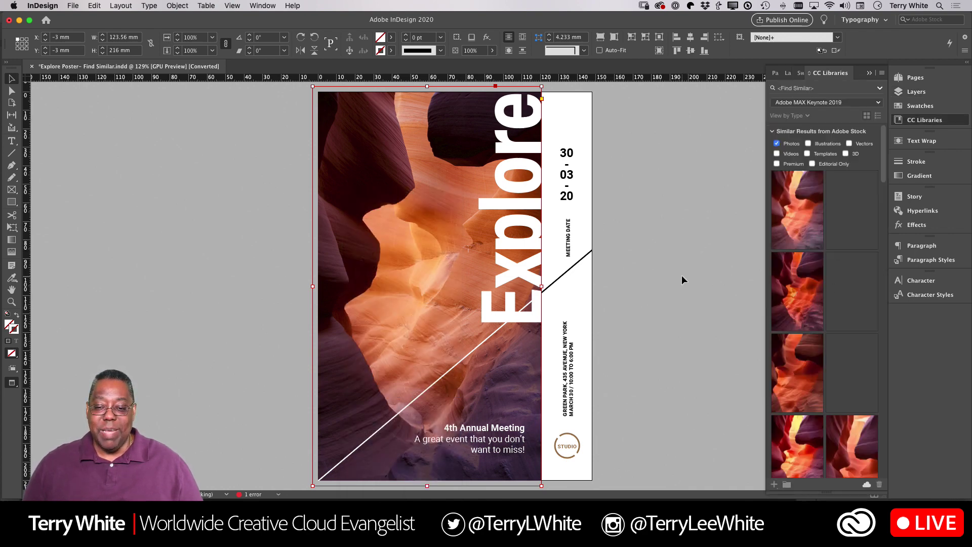
scroll(809, 304, down, 2)
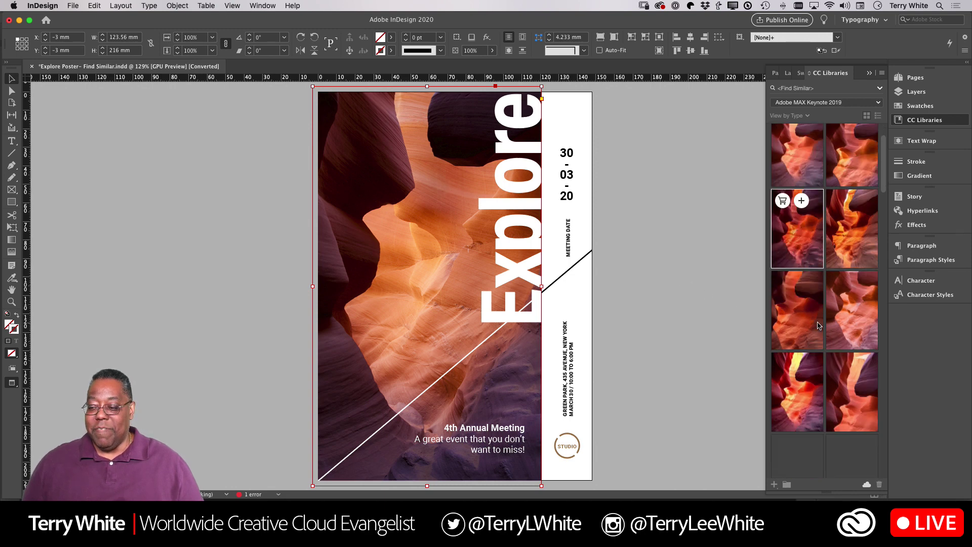
Replace the poster's background photo with the Upper Antelope slot canyon image from the similar Adobe Stock results.
scroll(819, 326, down, 5)
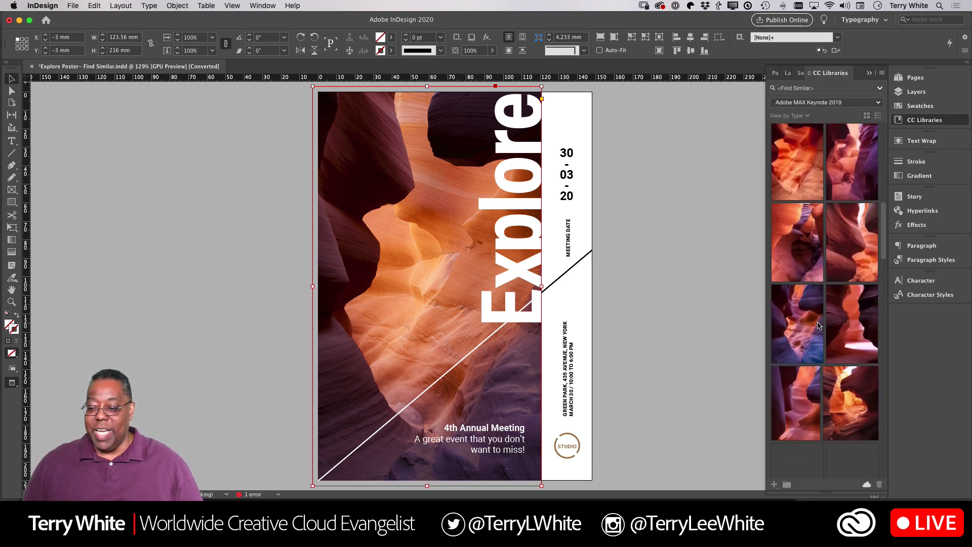
scroll(818, 325, down, 5)
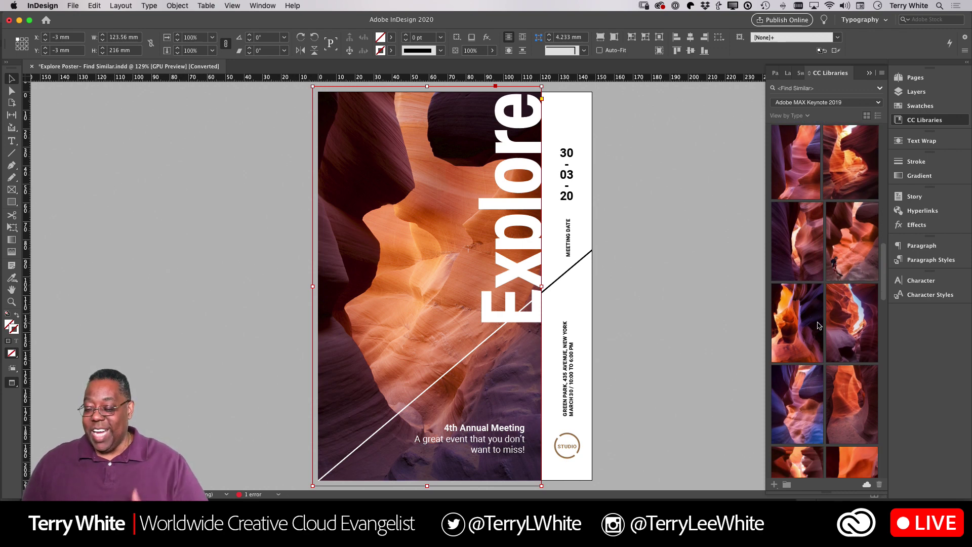
scroll(818, 325, down, 1)
scroll(818, 325, down, 10)
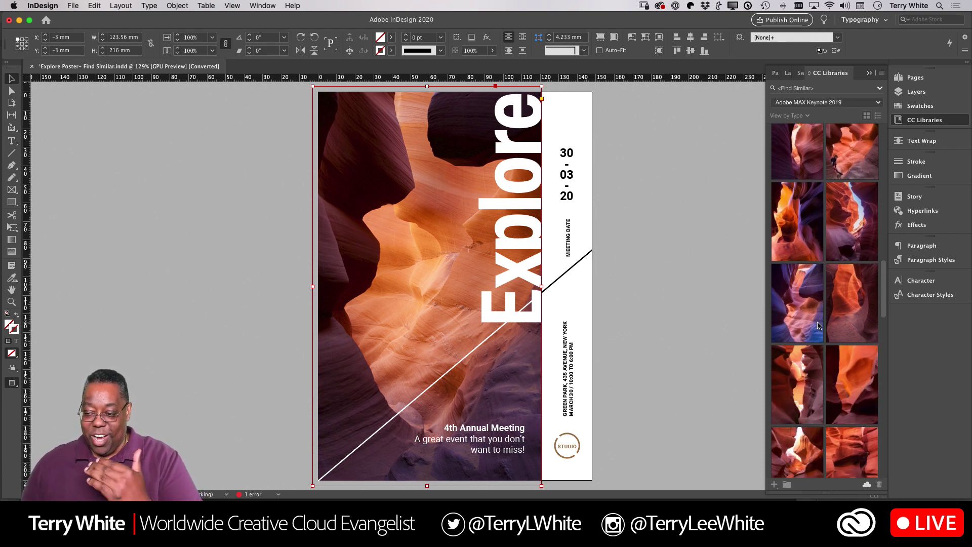
scroll(819, 325, down, 10)
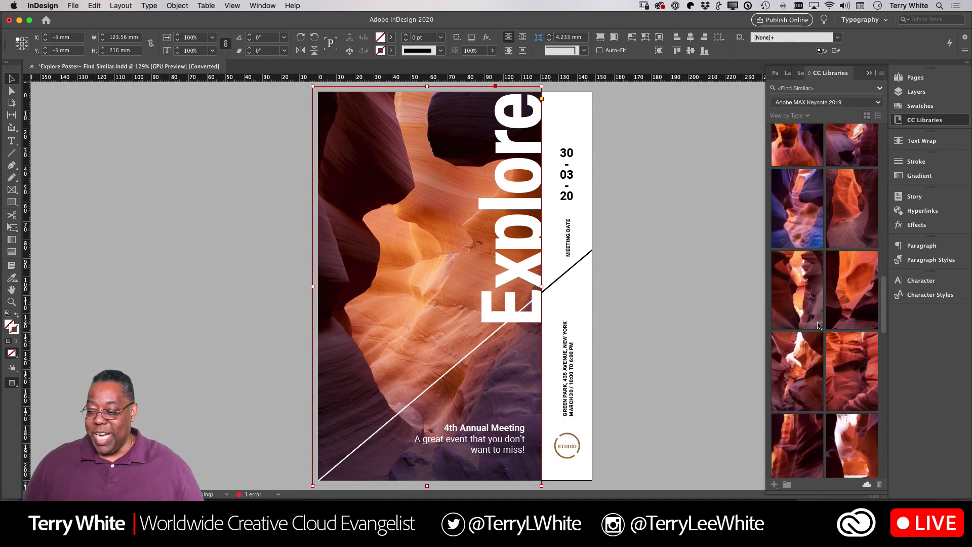
mouse_move(850, 318)
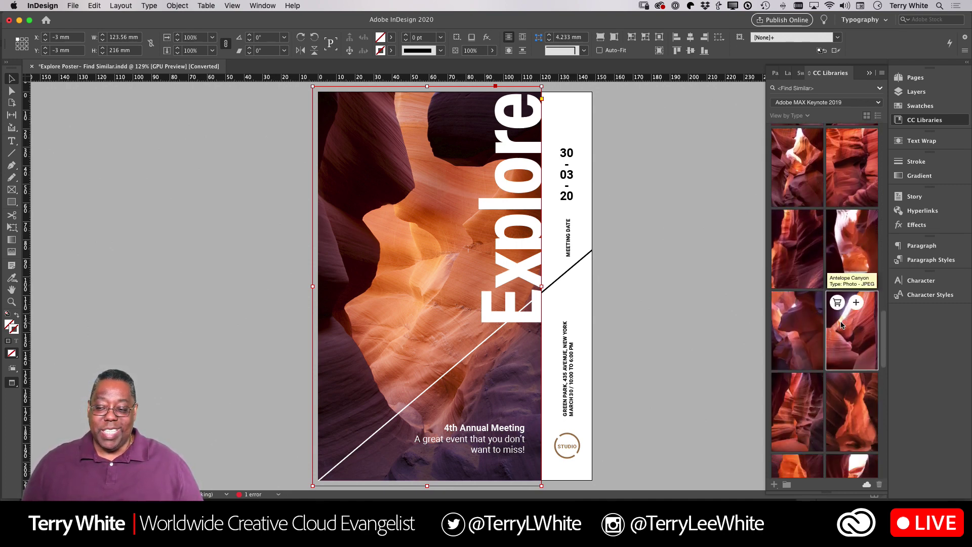
scroll(842, 324, down, 5)
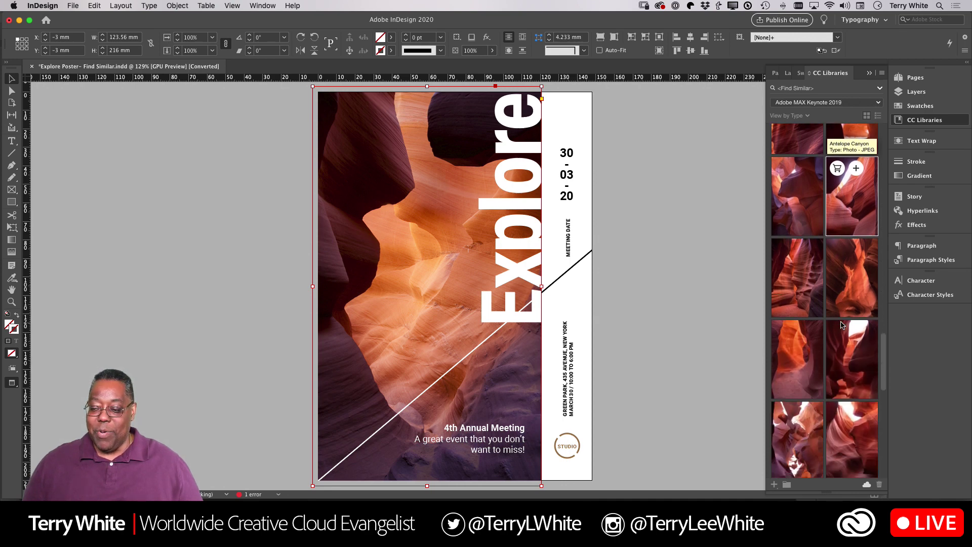
scroll(839, 391, down, 4)
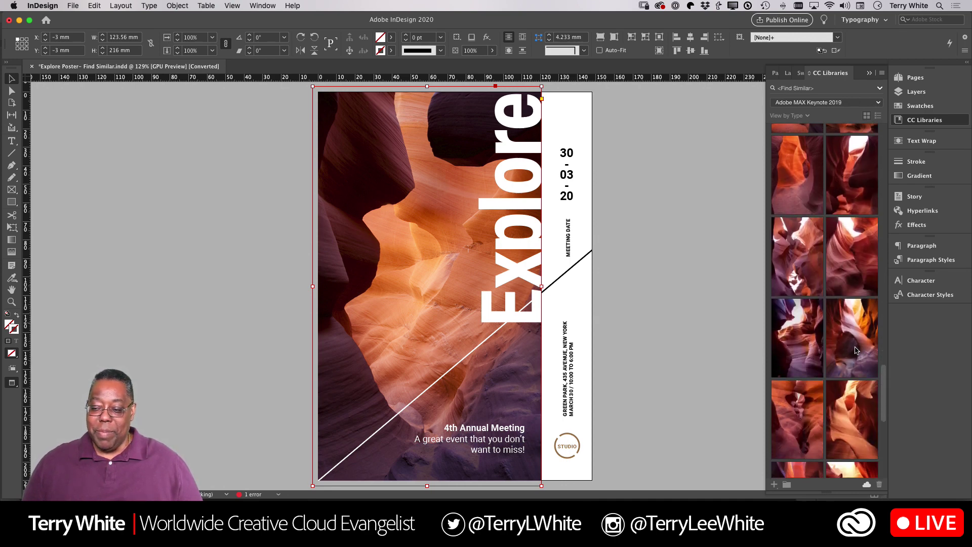
scroll(843, 355, down, 4)
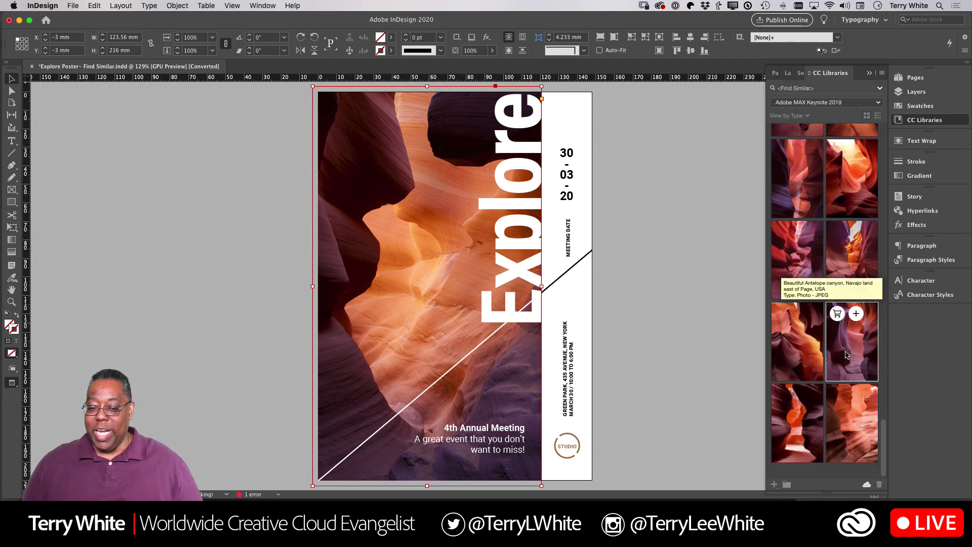
mouse_move(814, 274)
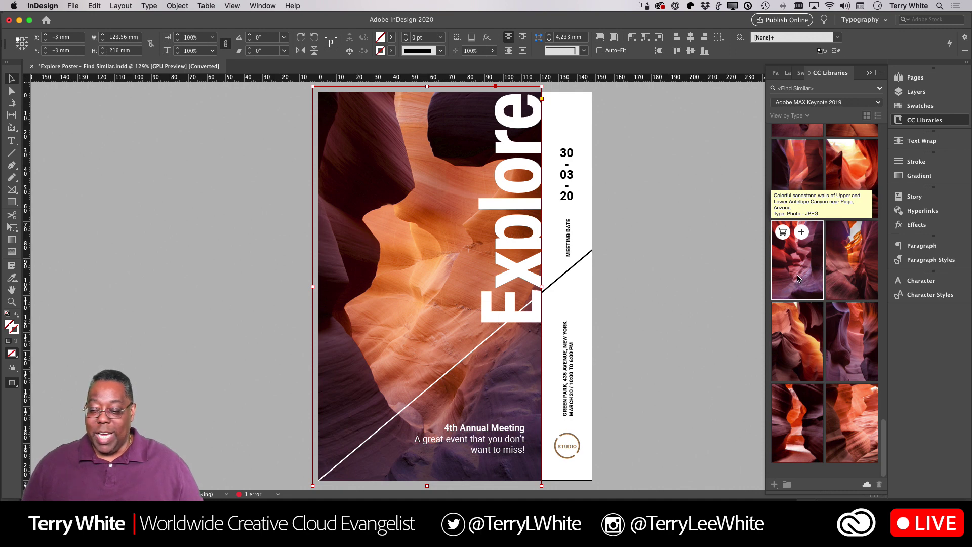
mouse_move(798, 434)
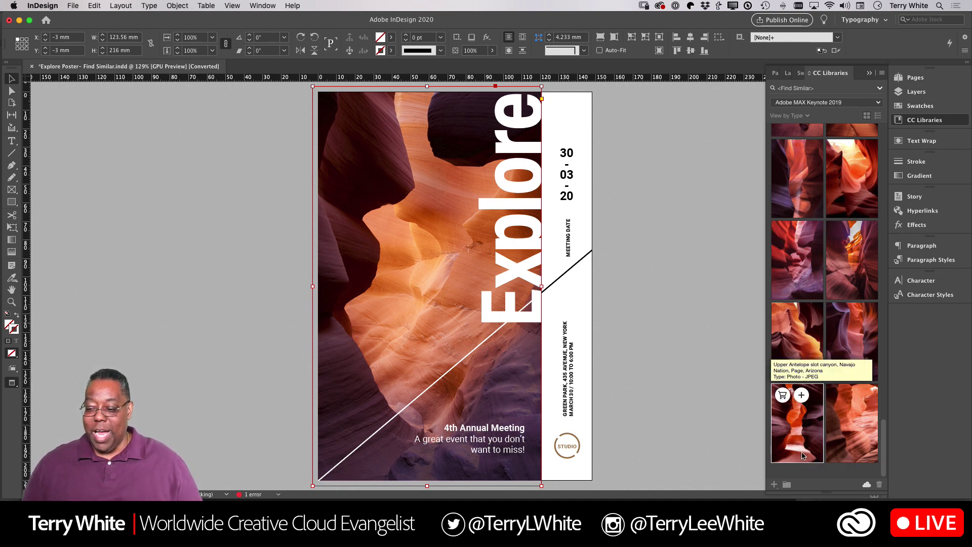
drag(801, 434, 384, 278)
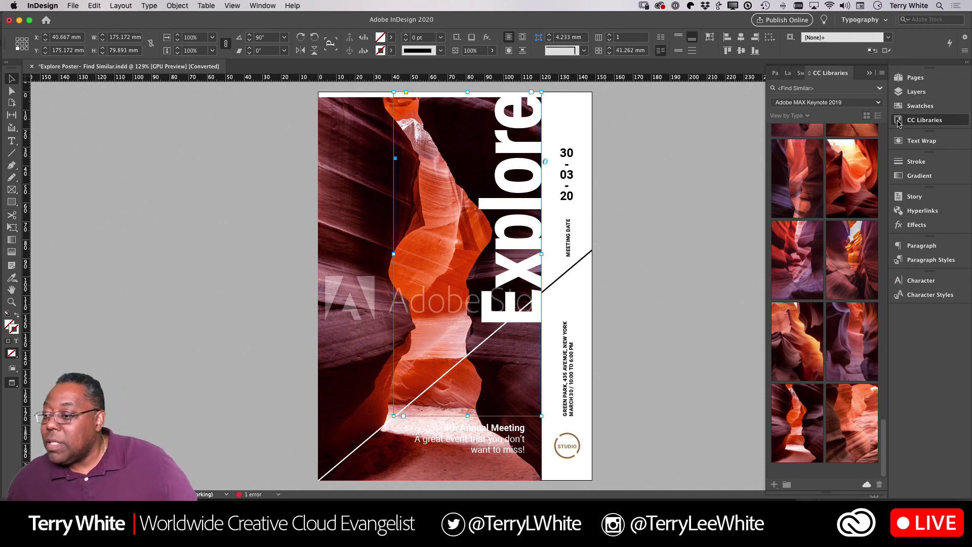
Display the object properties and apply Content-Aware Fit to the new canyon photo so it fills its frame.
click(869, 73)
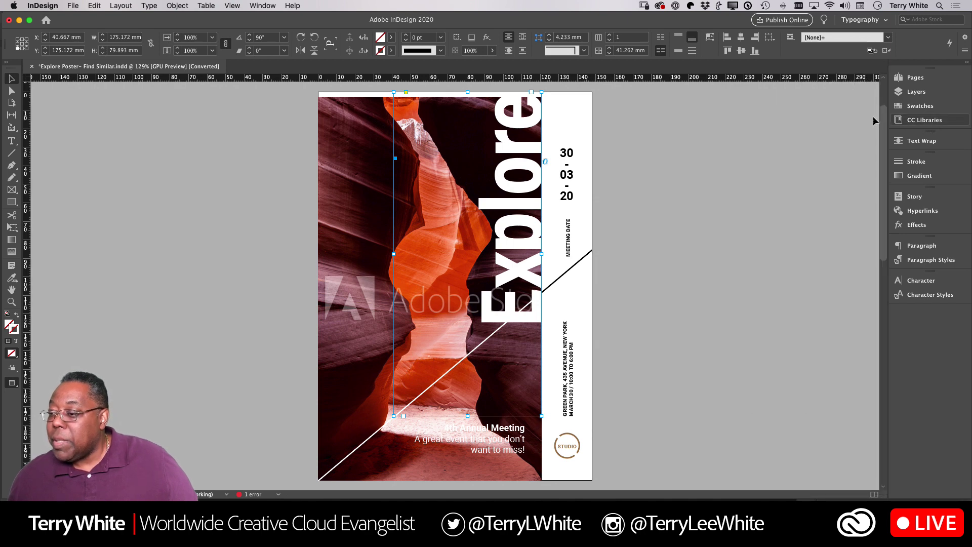
click(263, 6)
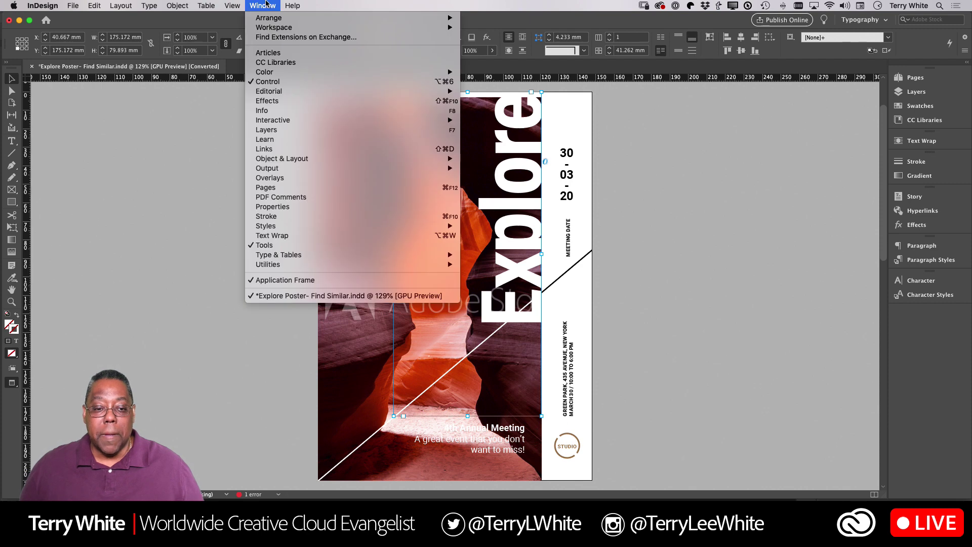
click(309, 207)
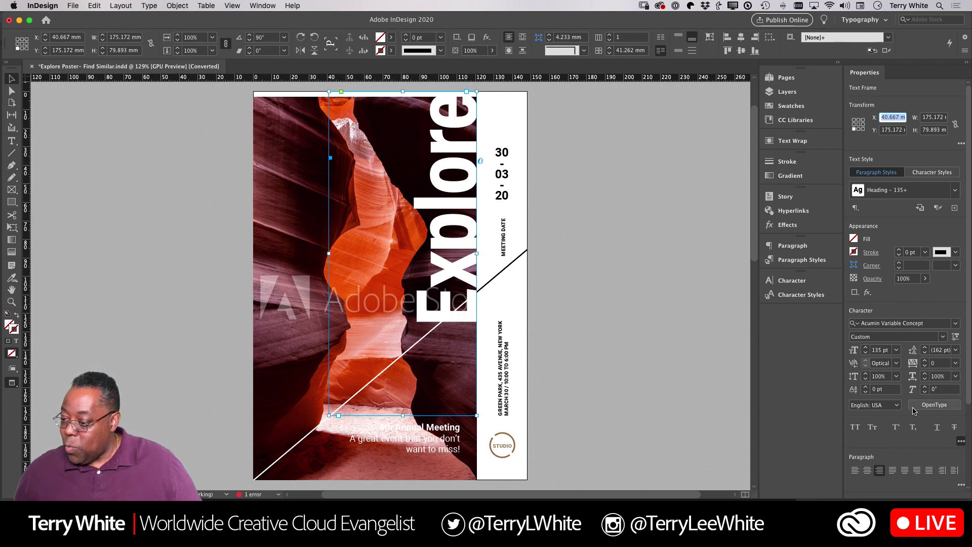
scroll(914, 402, down, 3)
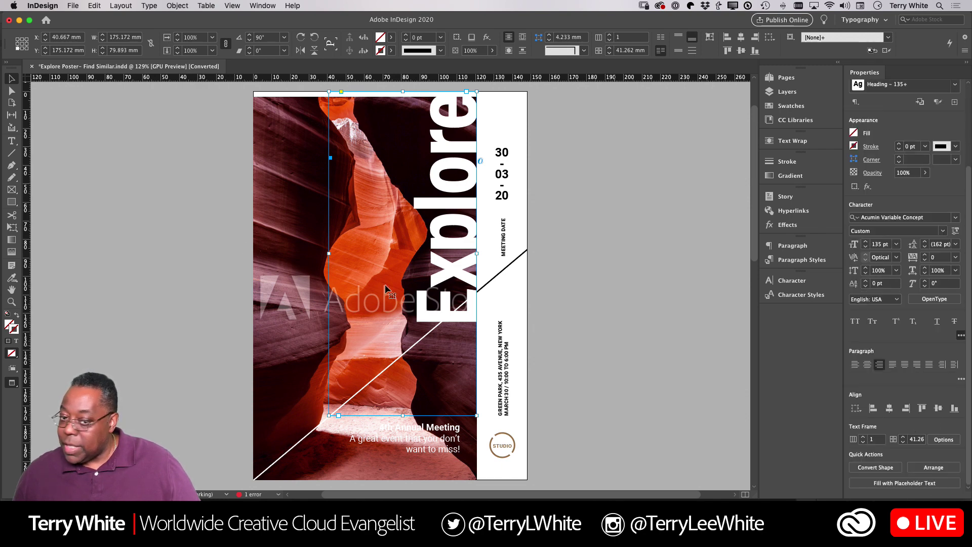
click(170, 185)
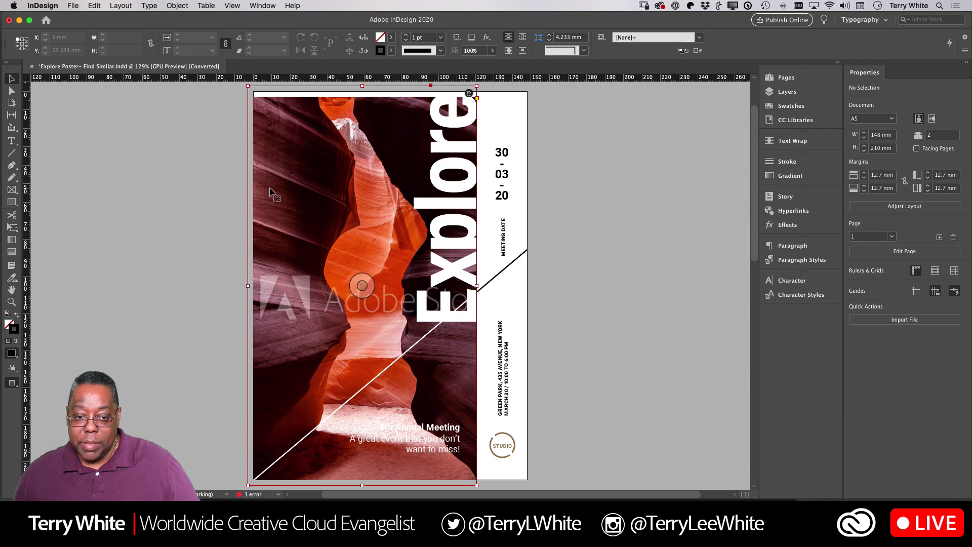
click(273, 192)
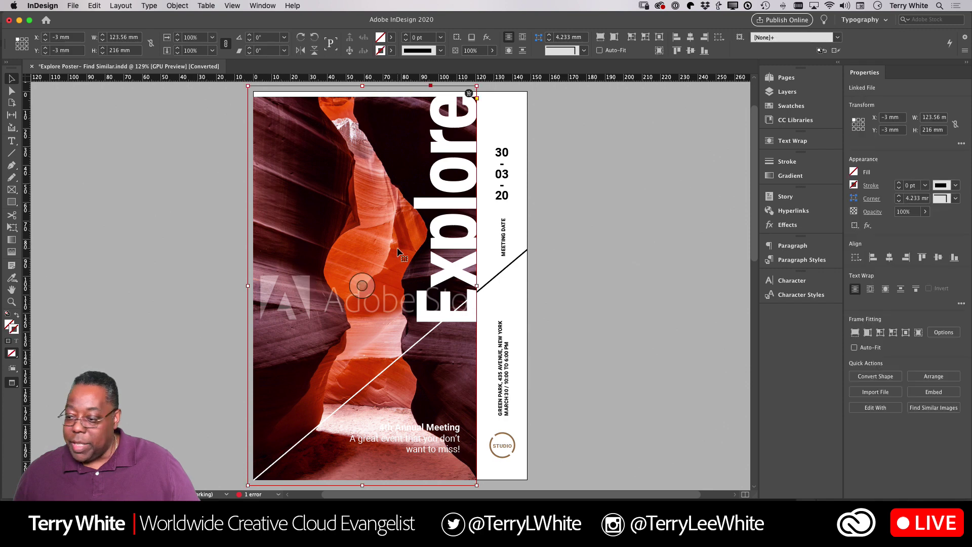
click(918, 334)
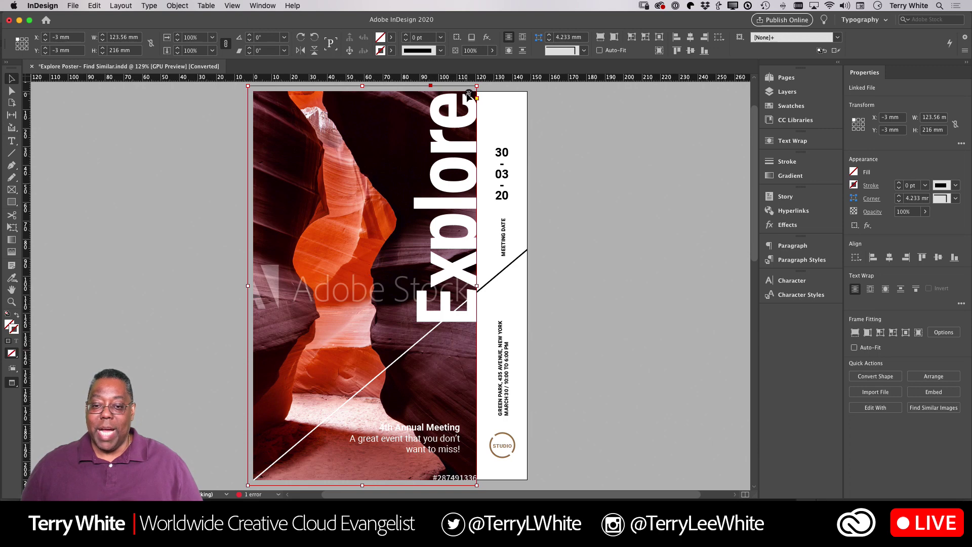
Check the licensing prompt for the placed Adobe Stock canyon photo, cancel it without licensing, and deselect the photo.
click(468, 94)
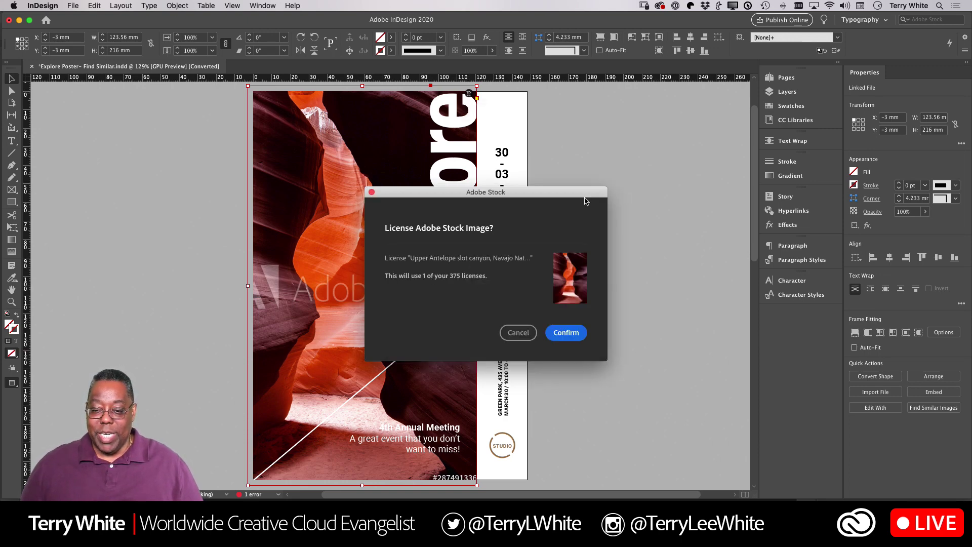
click(526, 333)
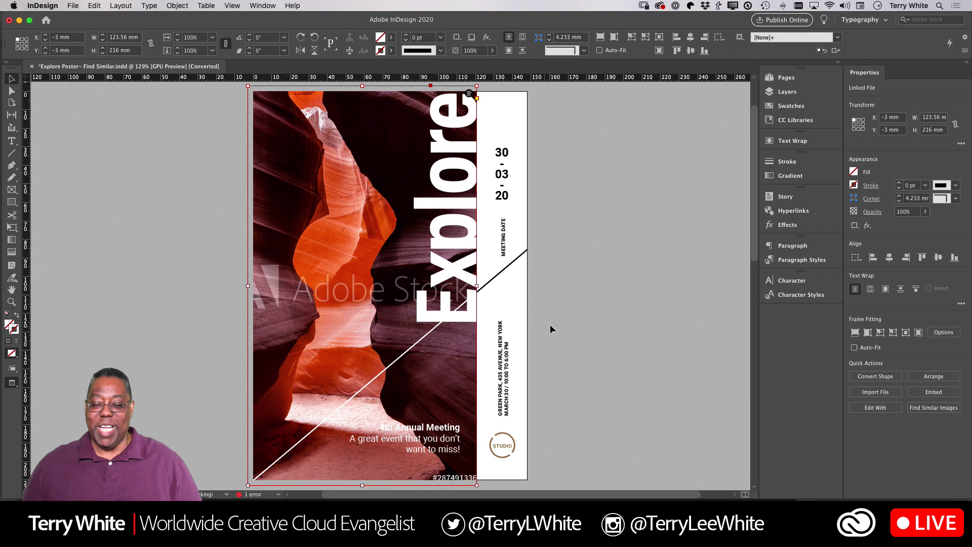
click(580, 290)
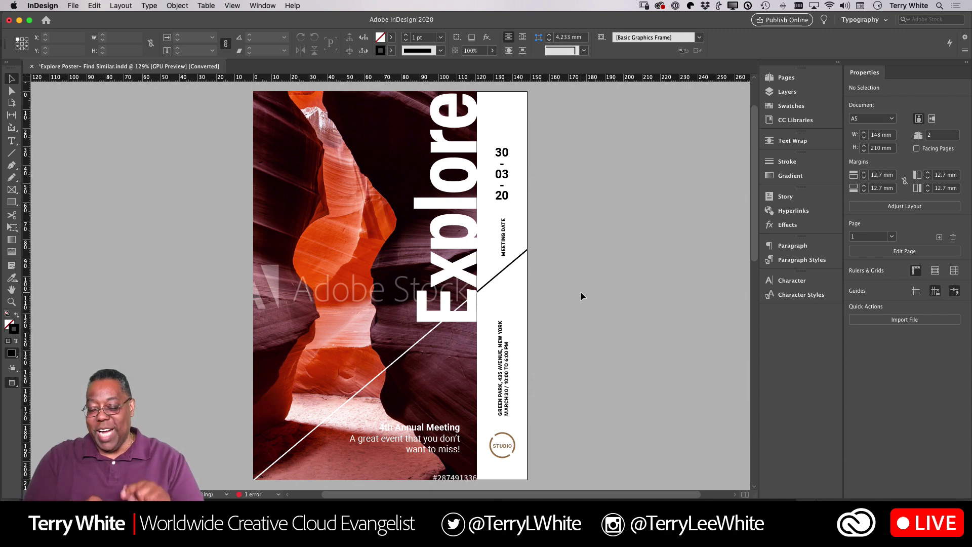
Add a blank page based on A-Página maestra at the end of the document and delete the existing page 2.
scroll(581, 295, down, 1)
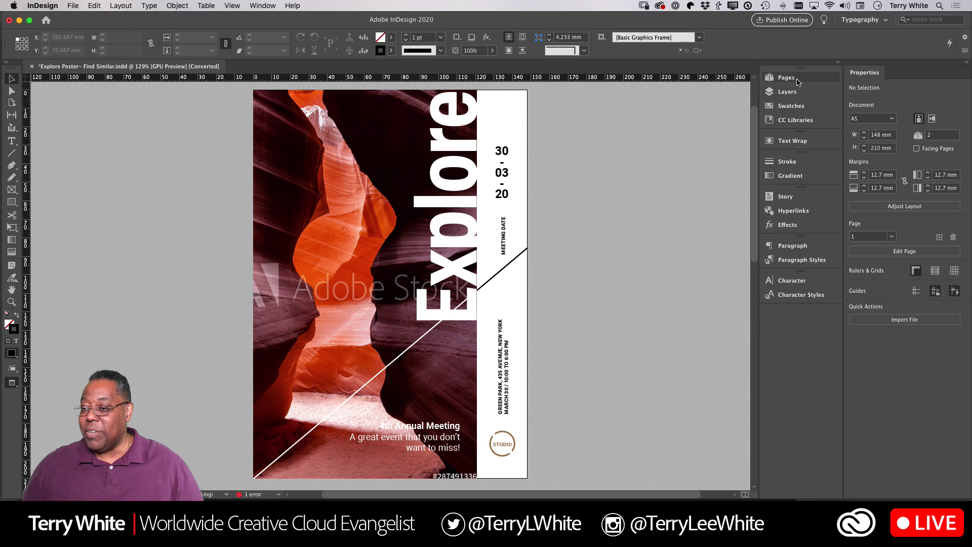
click(812, 78)
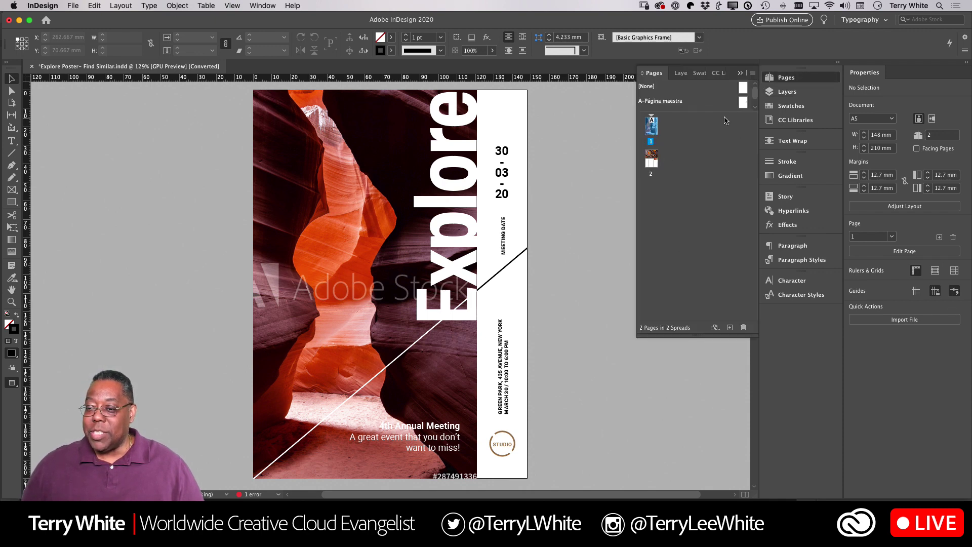
drag(742, 102, 670, 128)
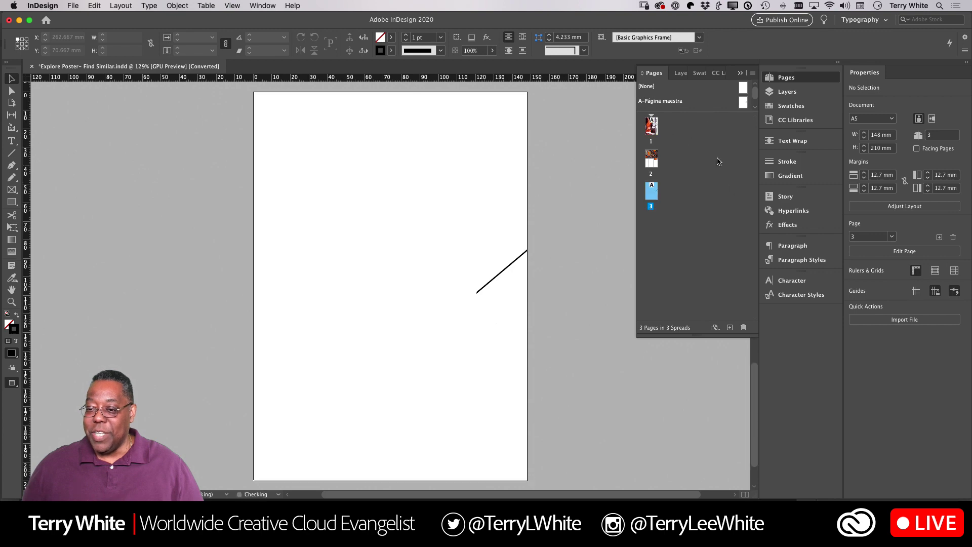
right_click(654, 162)
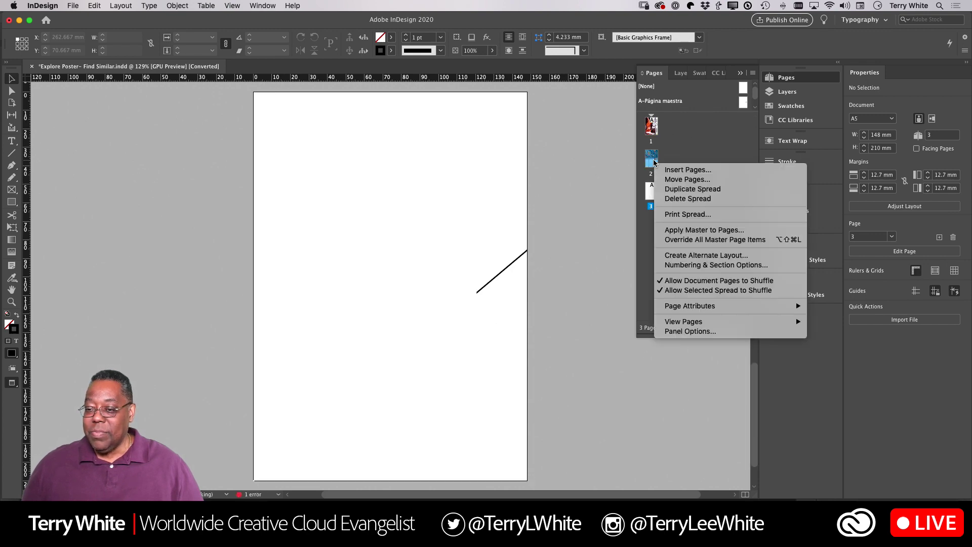
click(709, 199)
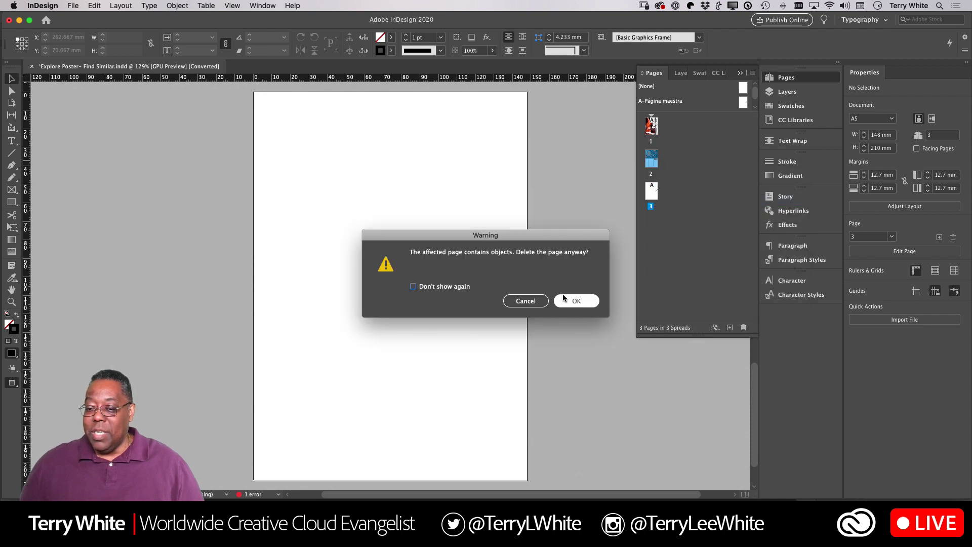
click(579, 300)
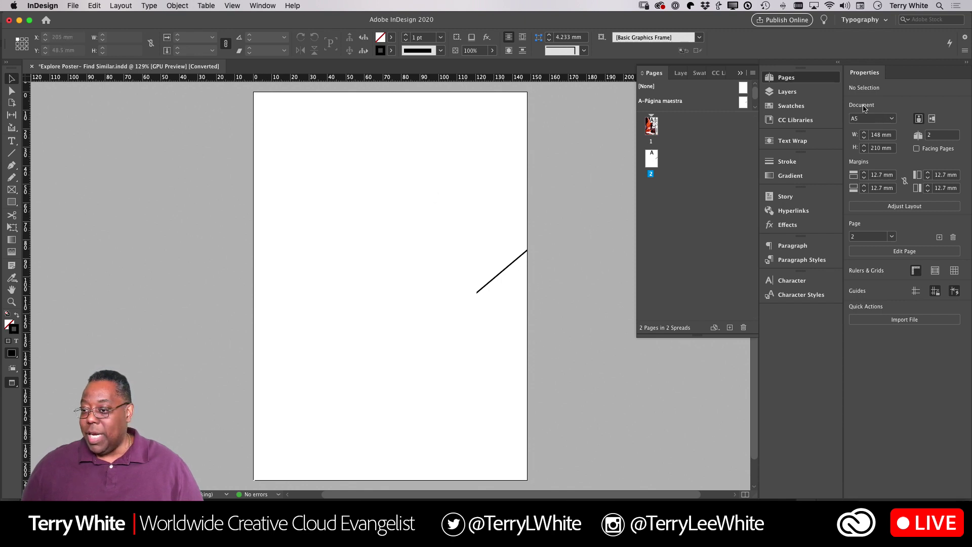
Clear the similar-image search and place the homemade pate photo from the Adobe MAX Keynote 2019 library on the blank page, about 145 mm wide.
click(794, 119)
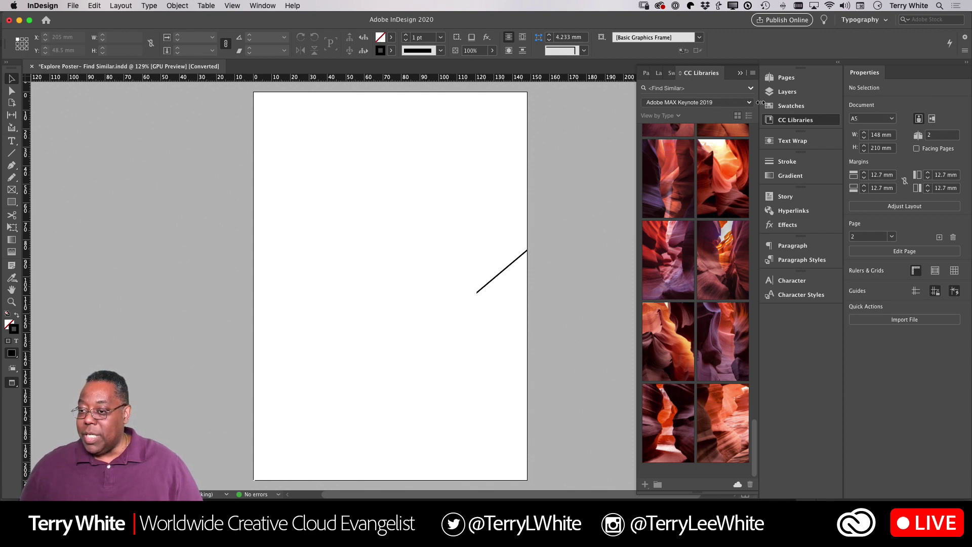
click(716, 90)
click(740, 89)
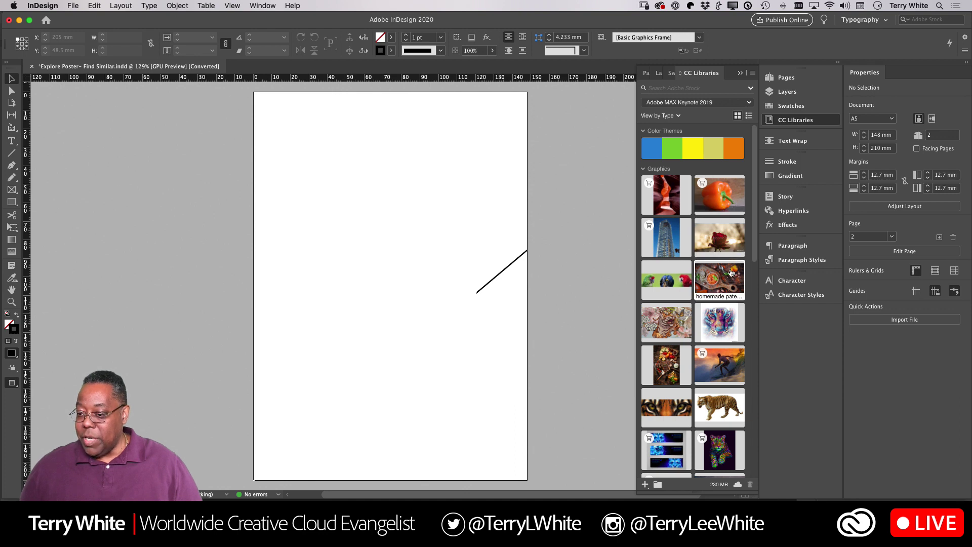
drag(724, 279, 524, 227)
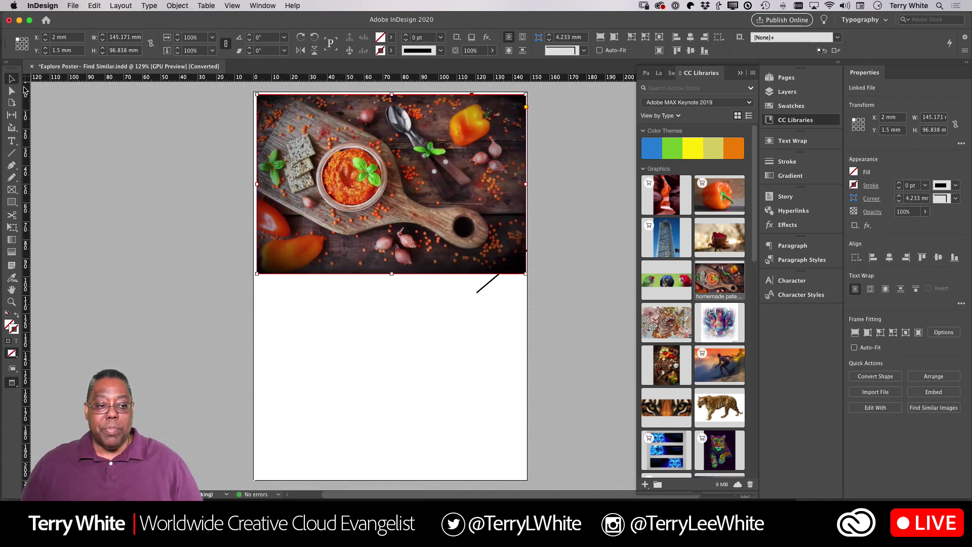
Find similar Adobe Stock images for the placed food photo and browse the matches.
right_click(280, 203)
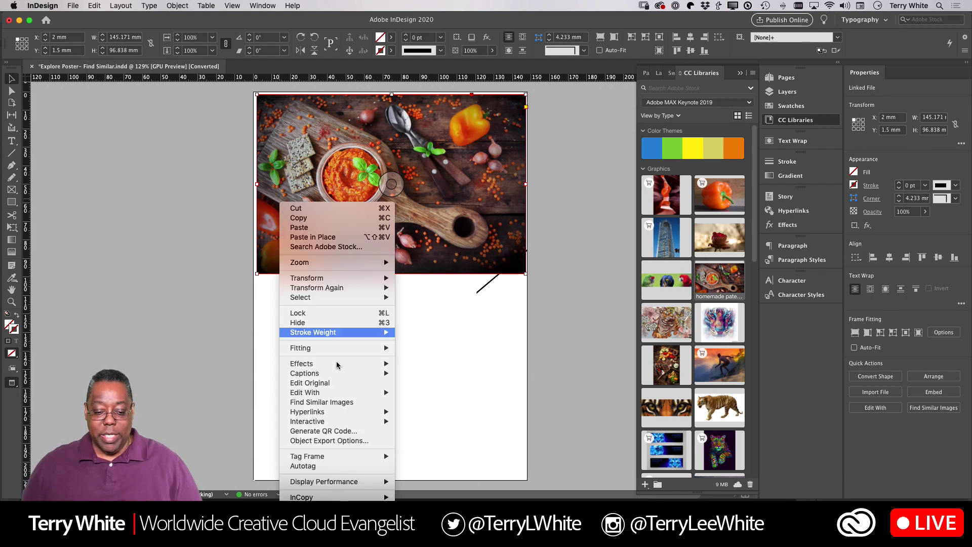
click(361, 402)
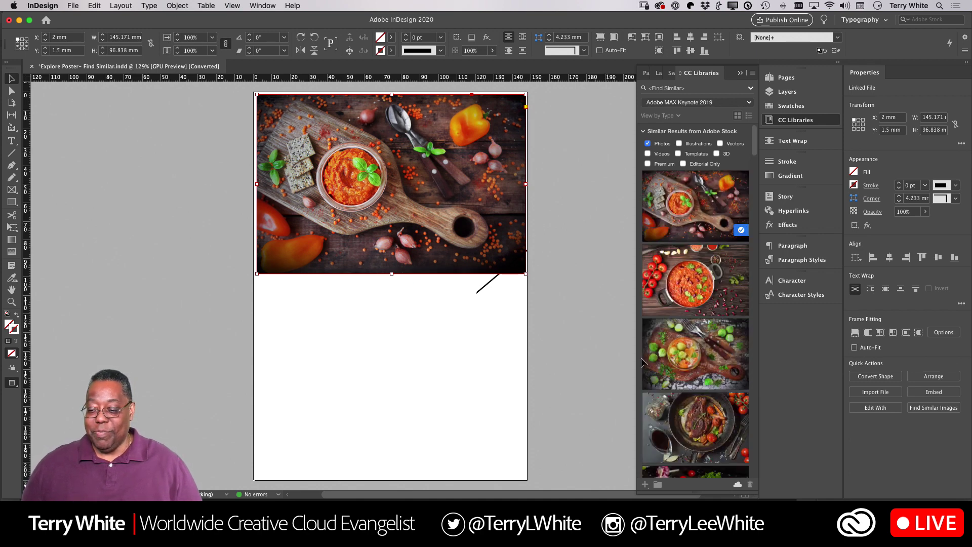
scroll(710, 367, down, 5)
scroll(710, 367, down, 3)
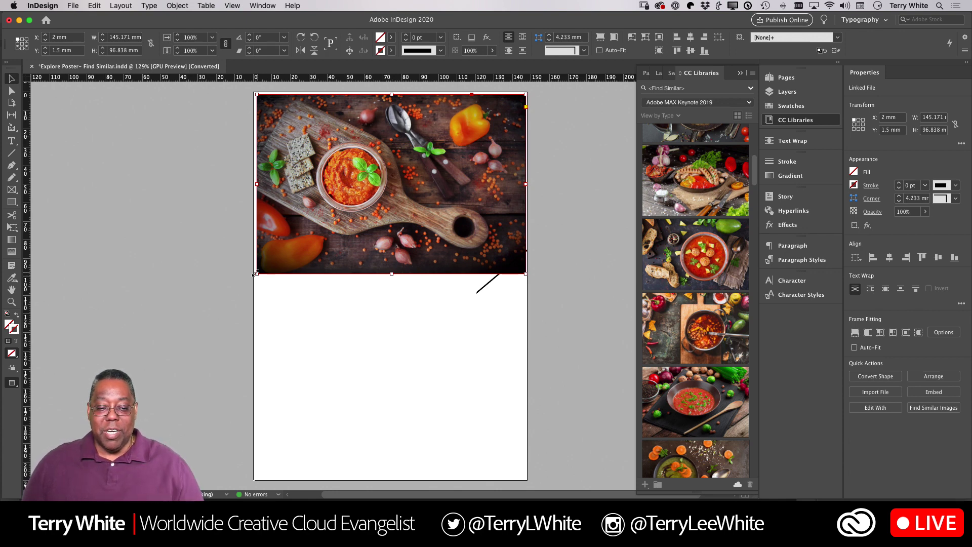
Crop the food photo's frame to the yellow pepper, about 29 mm wide and 32 mm high.
drag(256, 274, 442, 153)
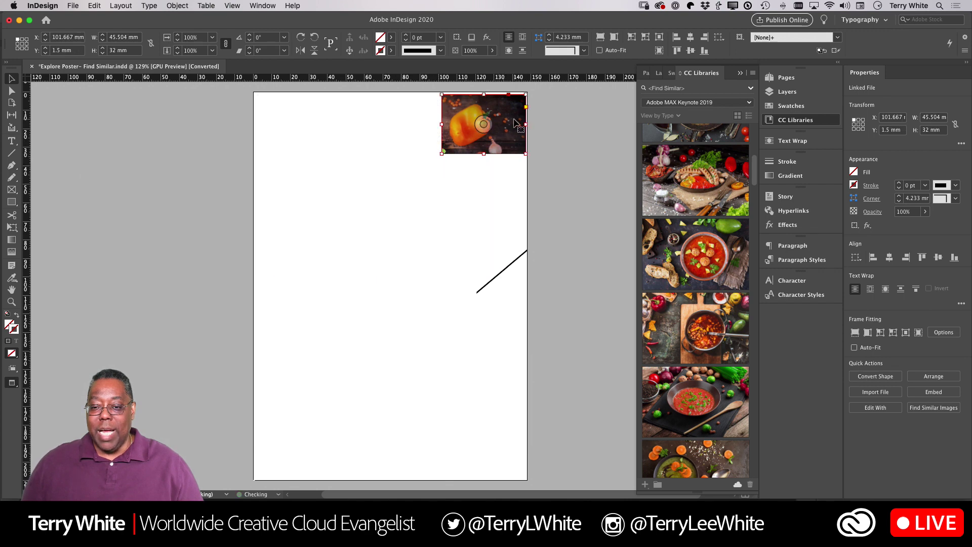
drag(525, 124, 496, 124)
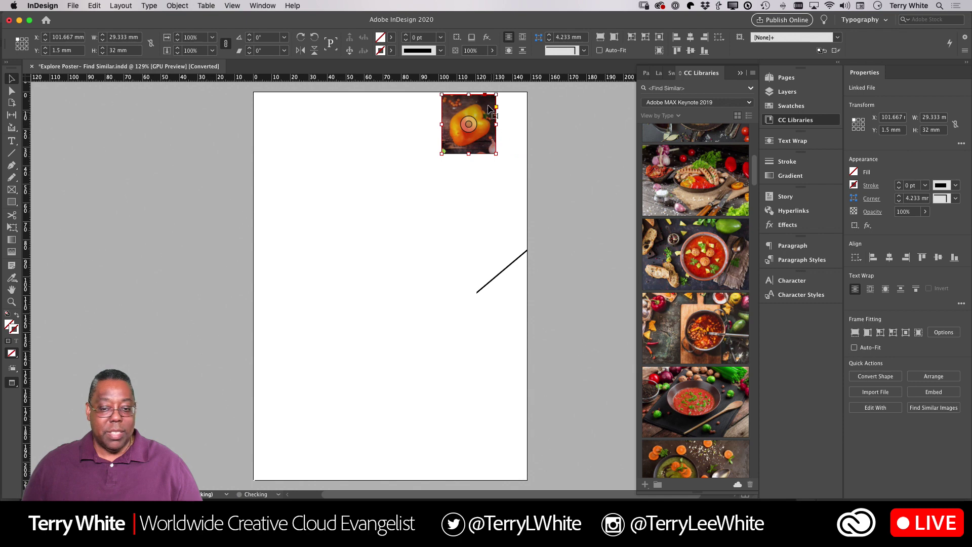
Find similar Adobe Stock images for the pepper crop and place the single orange pepper photo below it, about 46 mm wide.
right_click(479, 143)
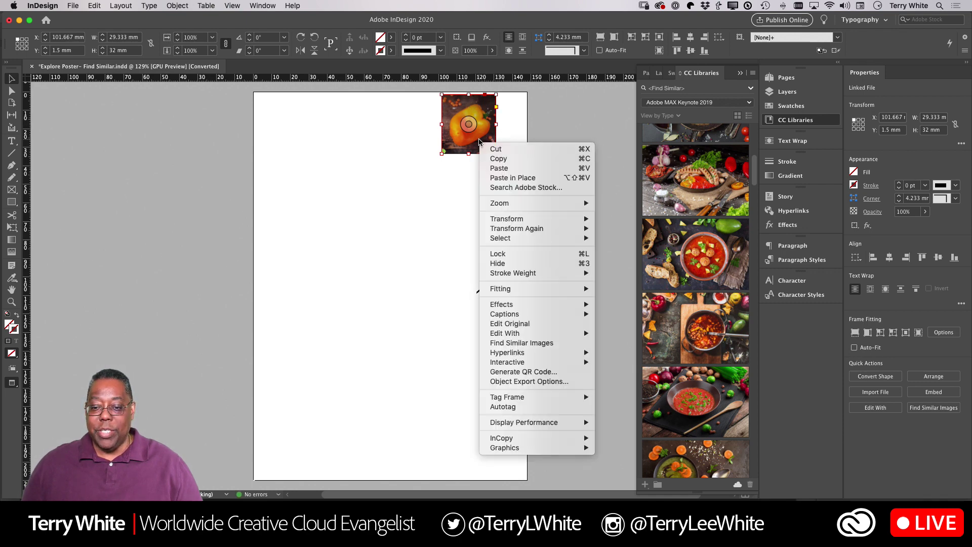
click(511, 343)
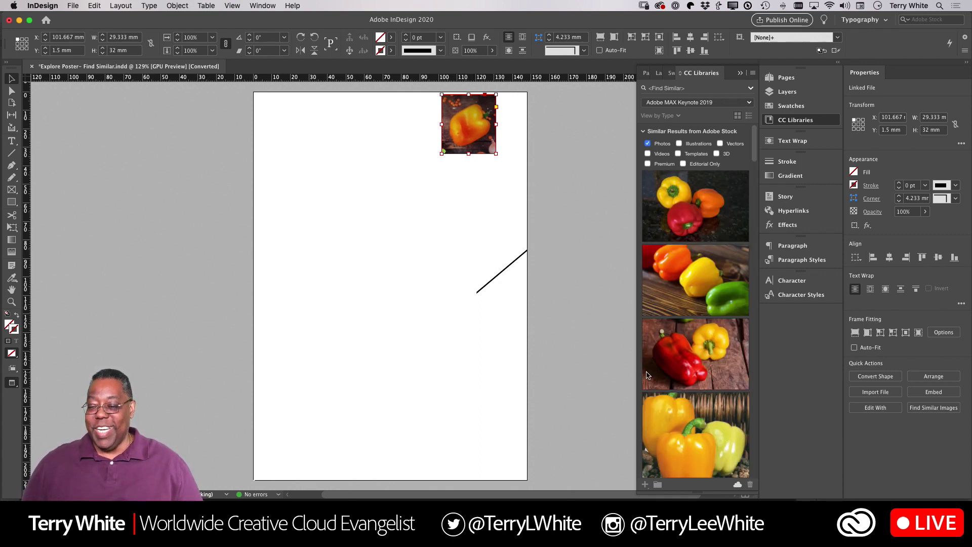
scroll(678, 366, down, 10)
scroll(679, 366, down, 10)
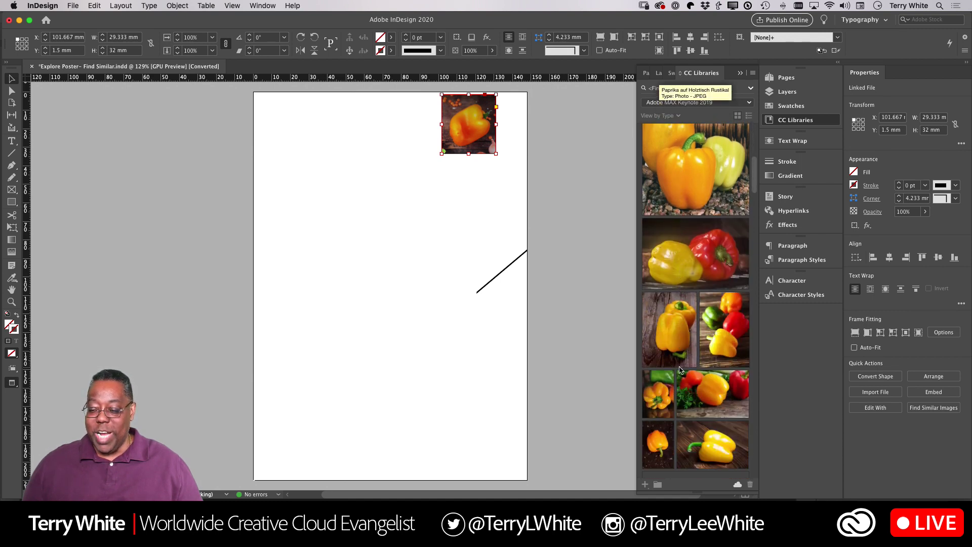
scroll(680, 369, down, 2)
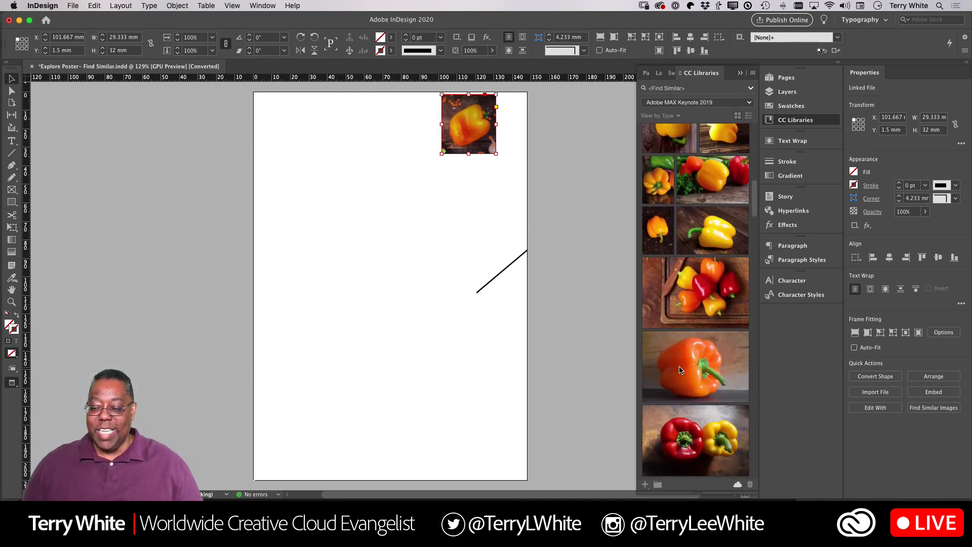
drag(692, 368, 397, 307)
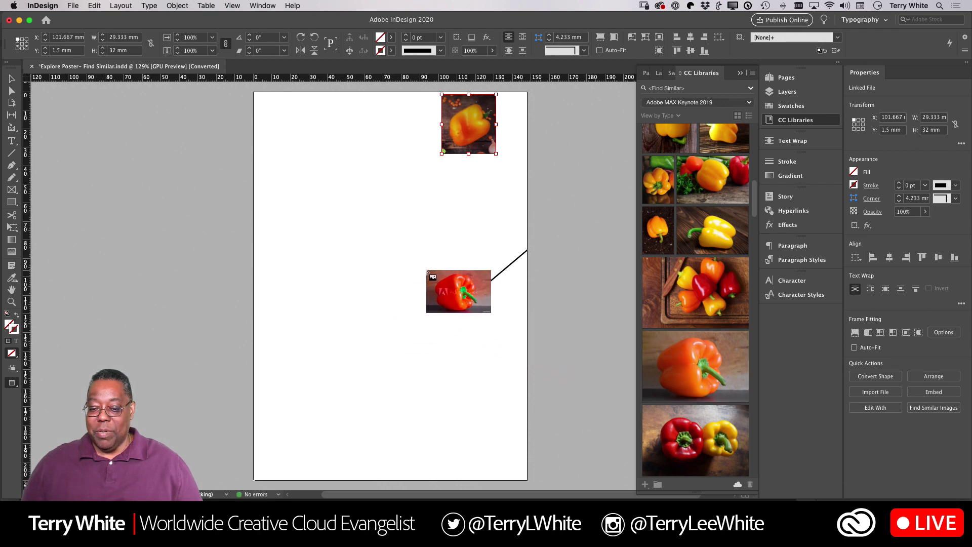
drag(425, 269, 506, 338)
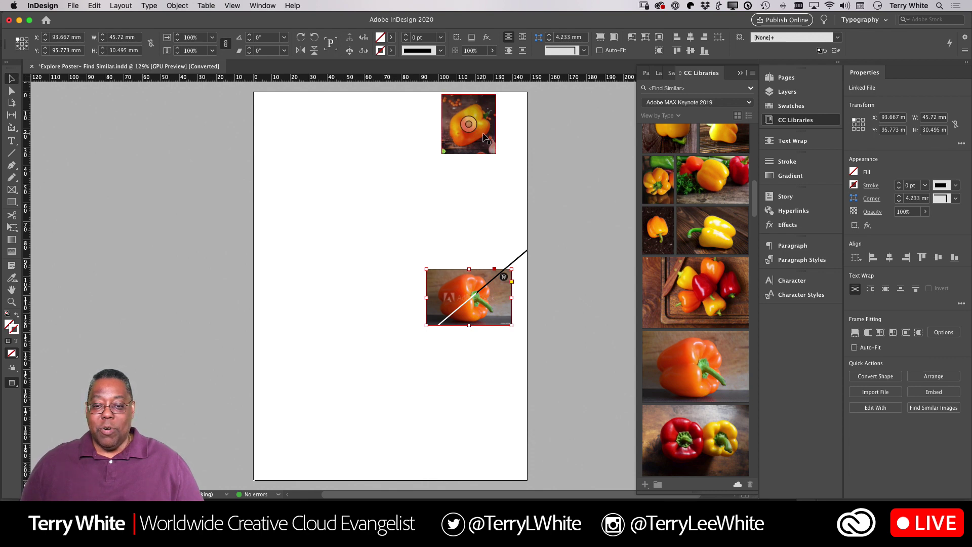
Recrop the original food photo's frame to the basil leaves in the bowl, about 21 mm wide and 20 mm high.
click(466, 148)
drag(441, 152, 260, 256)
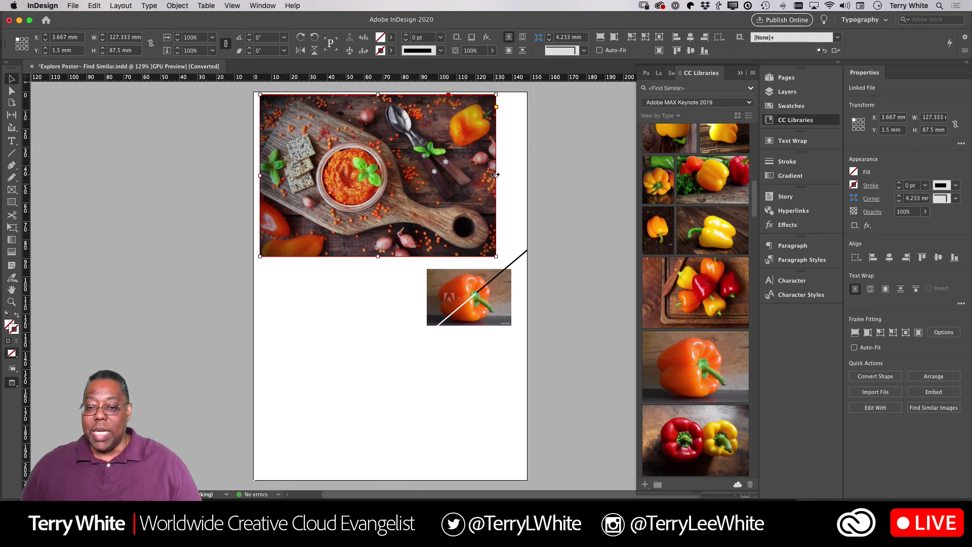
drag(494, 175, 522, 176)
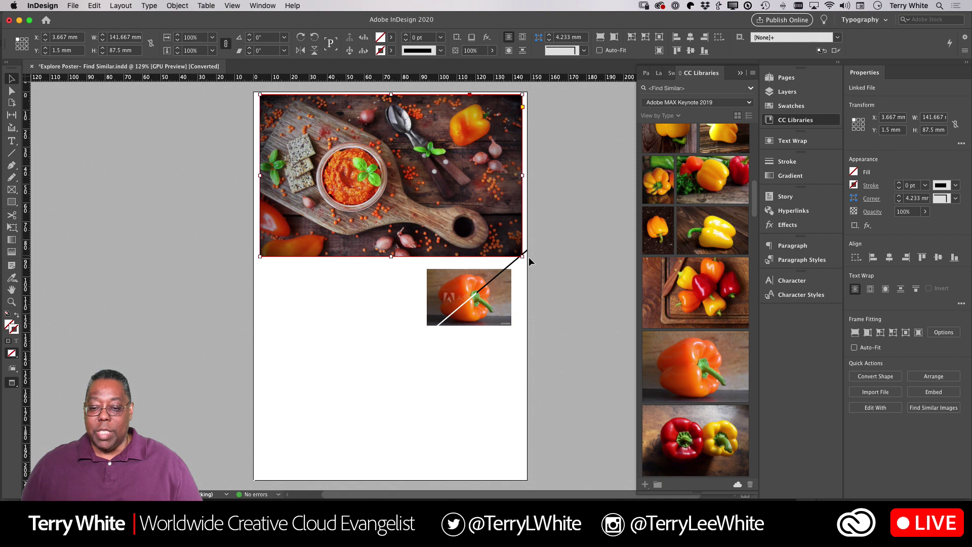
drag(522, 256, 389, 193)
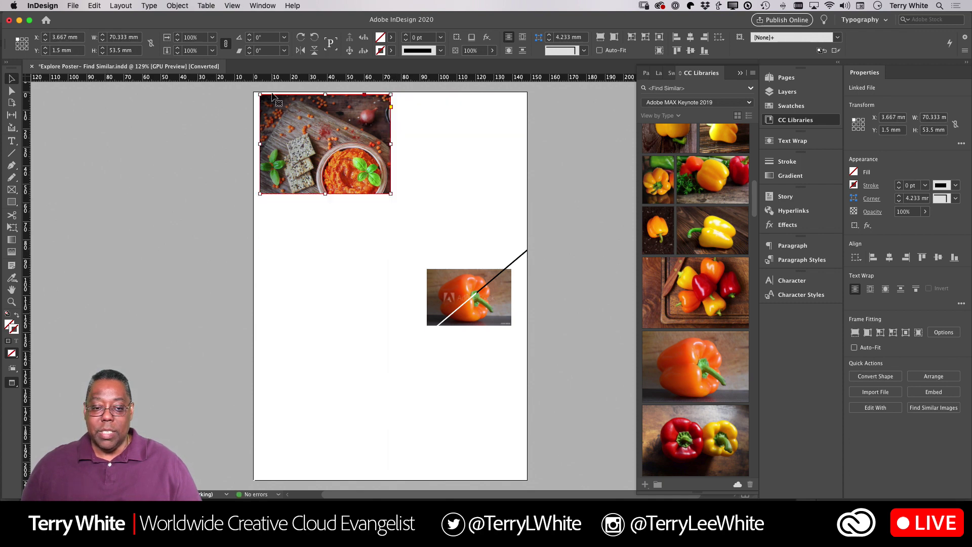
drag(272, 104, 348, 152)
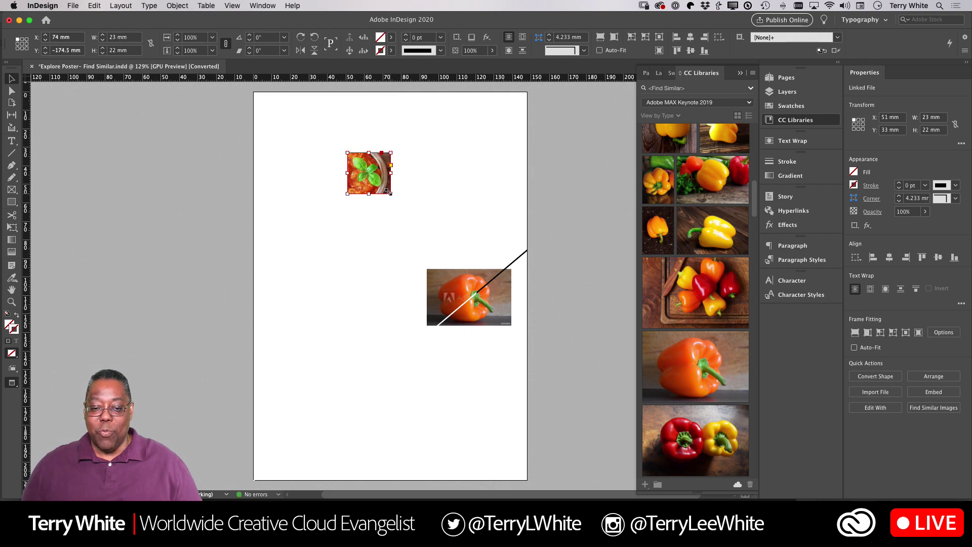
drag(385, 194, 387, 191)
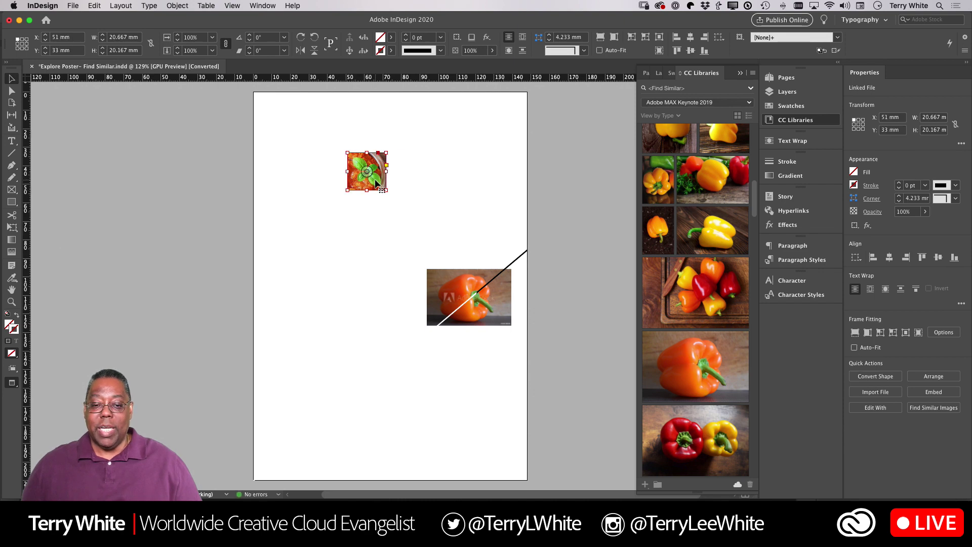
Find similar Adobe Stock images for the basil crop and place the "pasta al tegamino" photo at the page's left edge, about 46 mm wide.
right_click(375, 182)
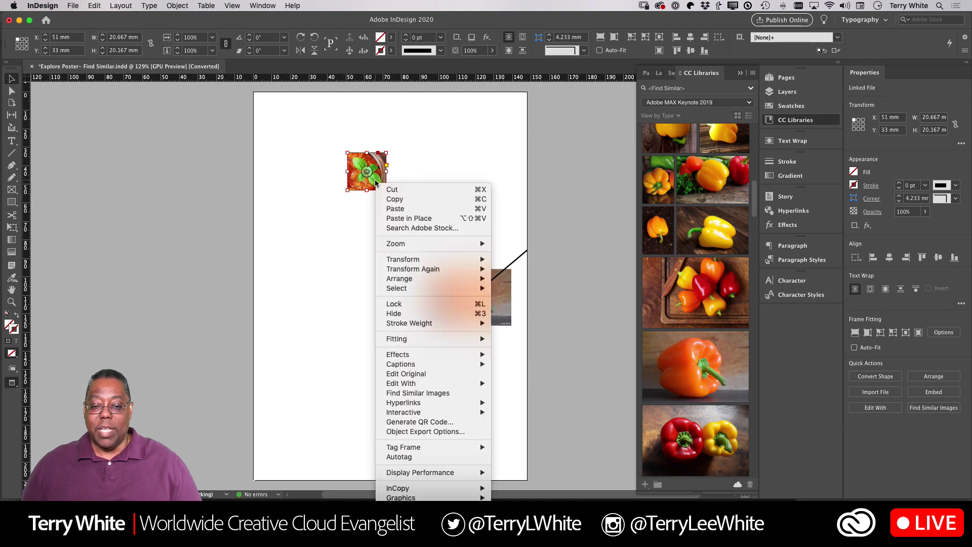
click(417, 393)
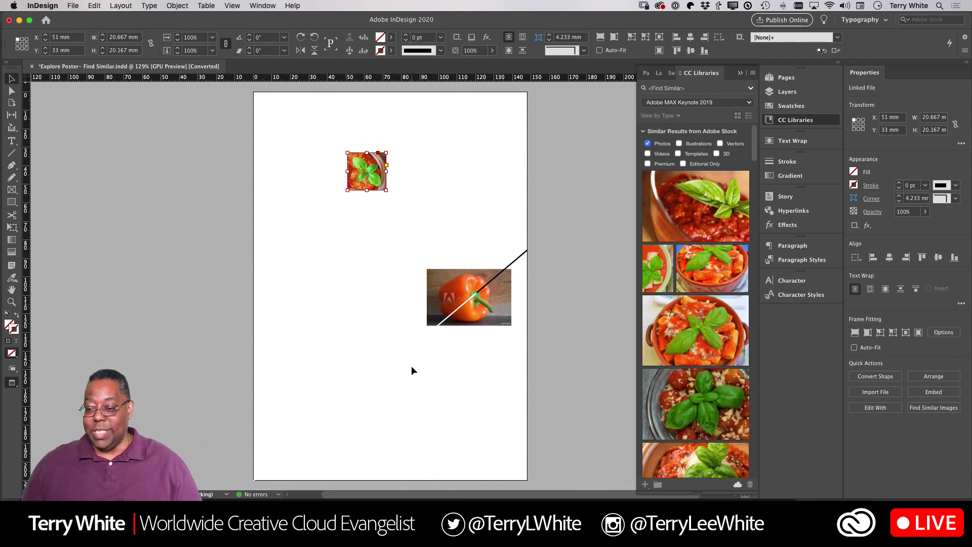
scroll(709, 374, down, 5)
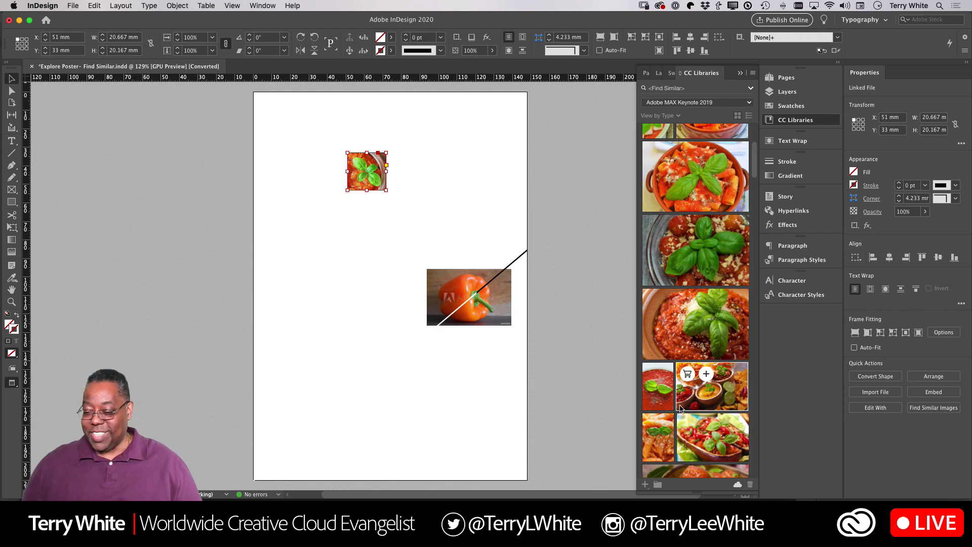
scroll(680, 409, down, 2)
scroll(680, 409, down, 4)
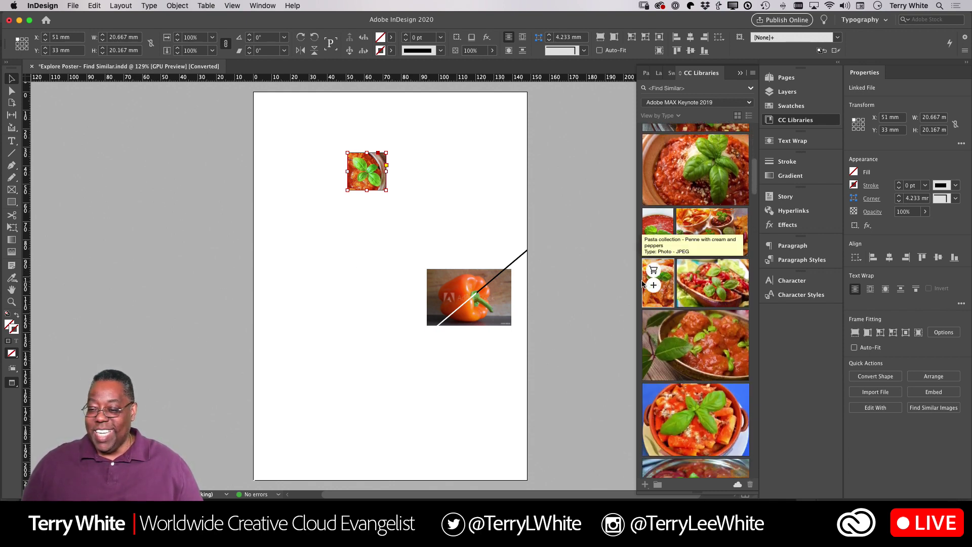
scroll(660, 284, down, 3)
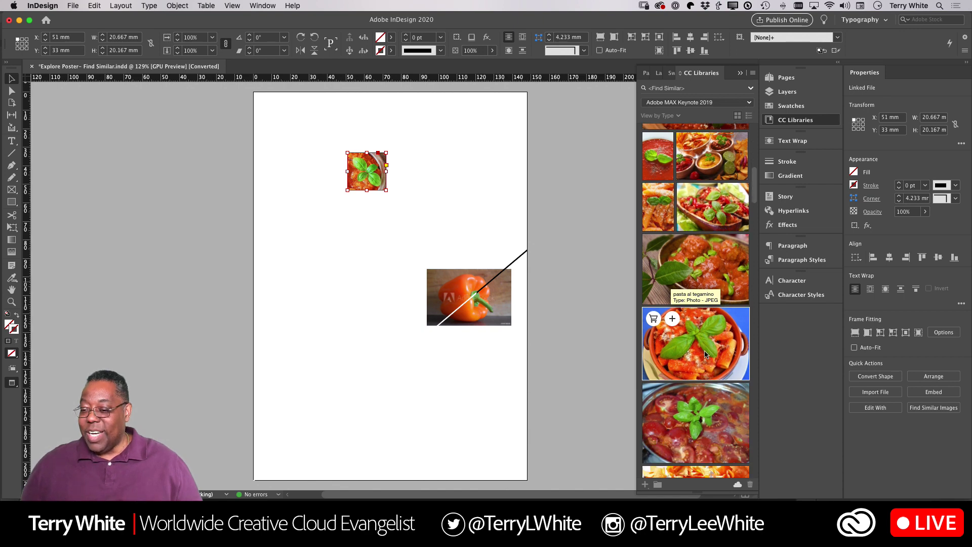
drag(706, 354, 338, 326)
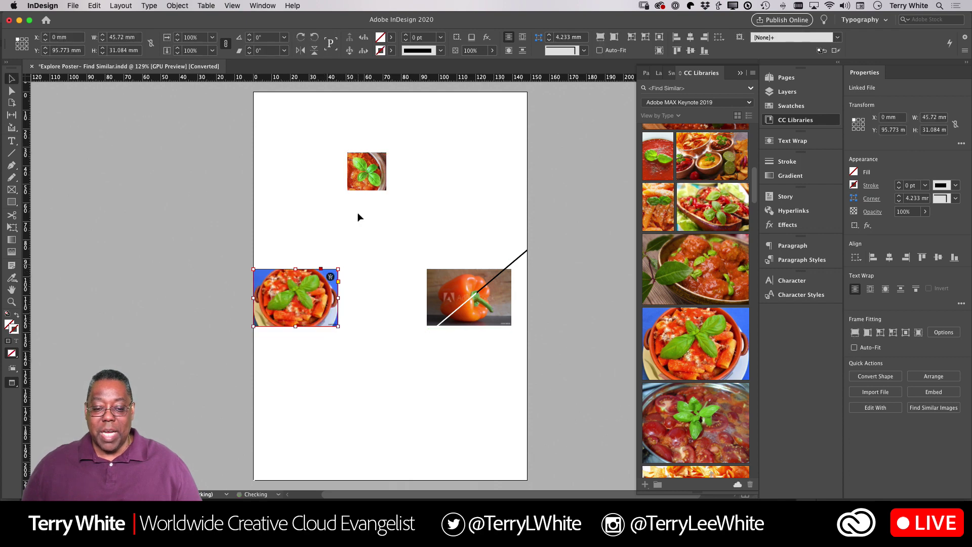
Fit the basil crop's frame to its full photo content and move the pasta photo right to about X 8 mm.
click(353, 171)
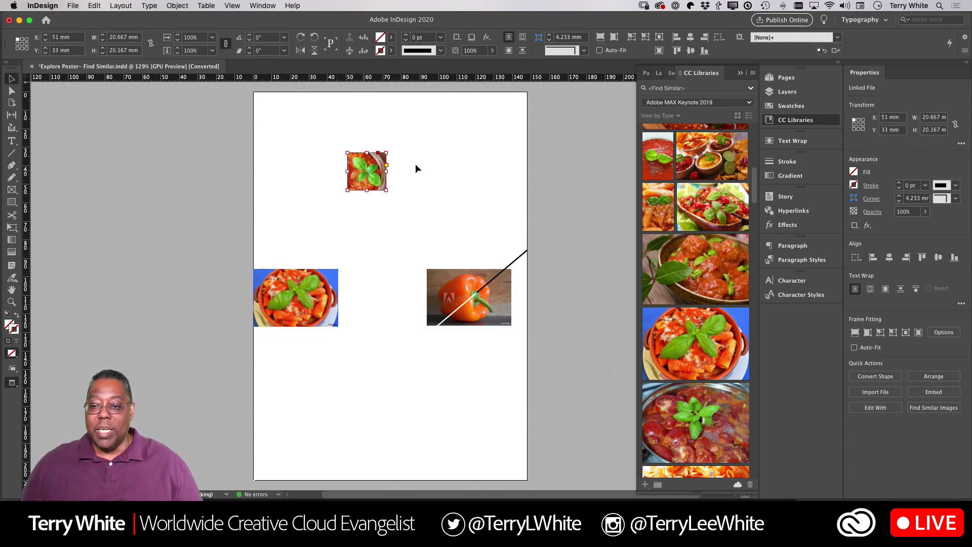
click(646, 38)
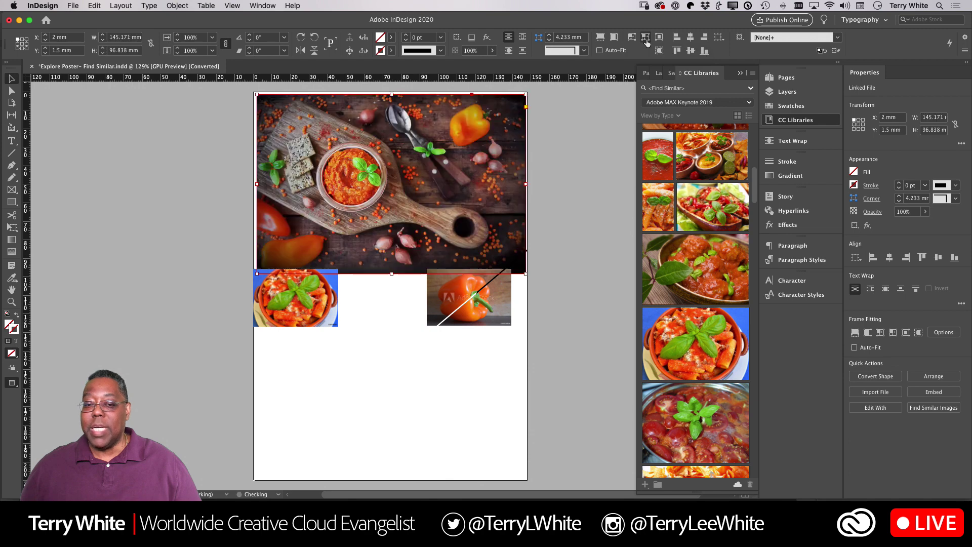
click(544, 231)
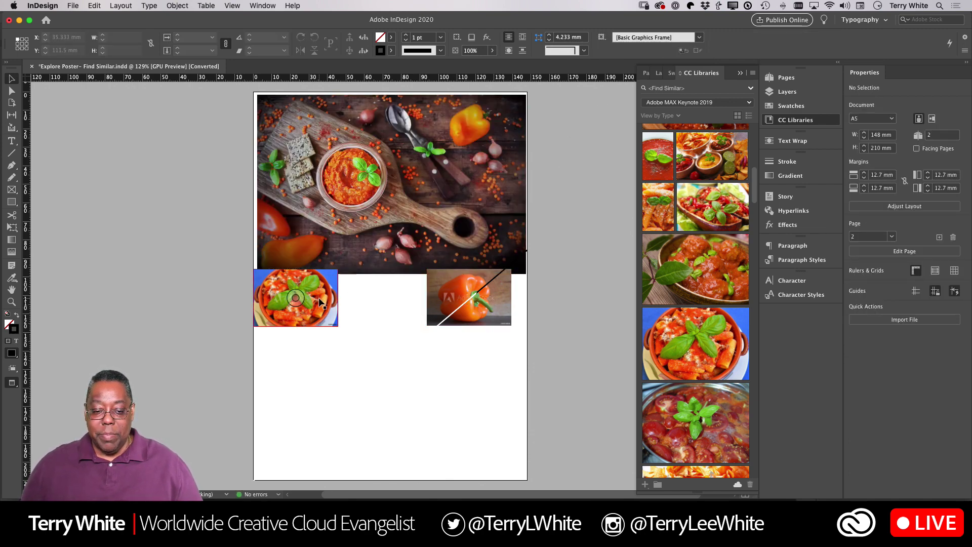
drag(320, 302, 337, 306)
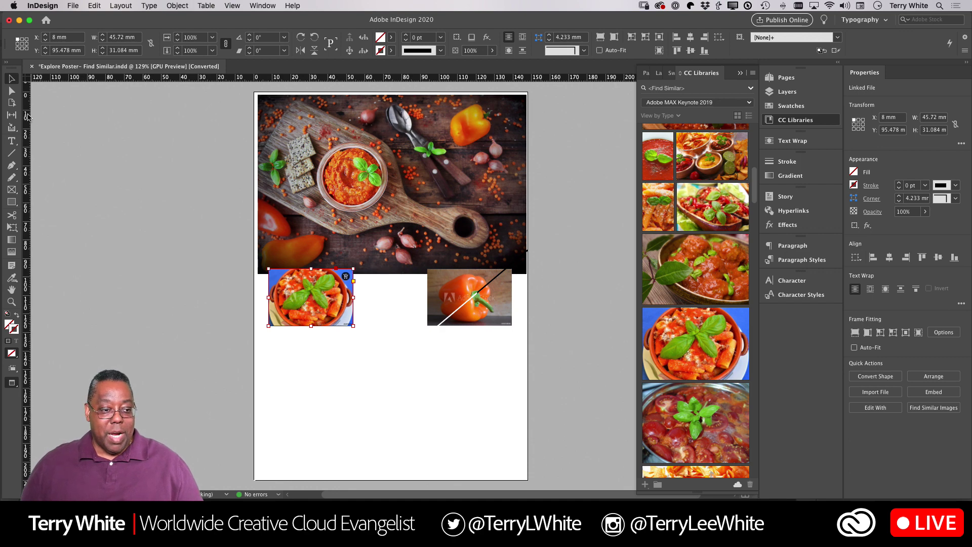
Draw a text frame about 143 mm wide and 77 mm high below the photos, exit preview mode and set the frame to three columns.
click(12, 141)
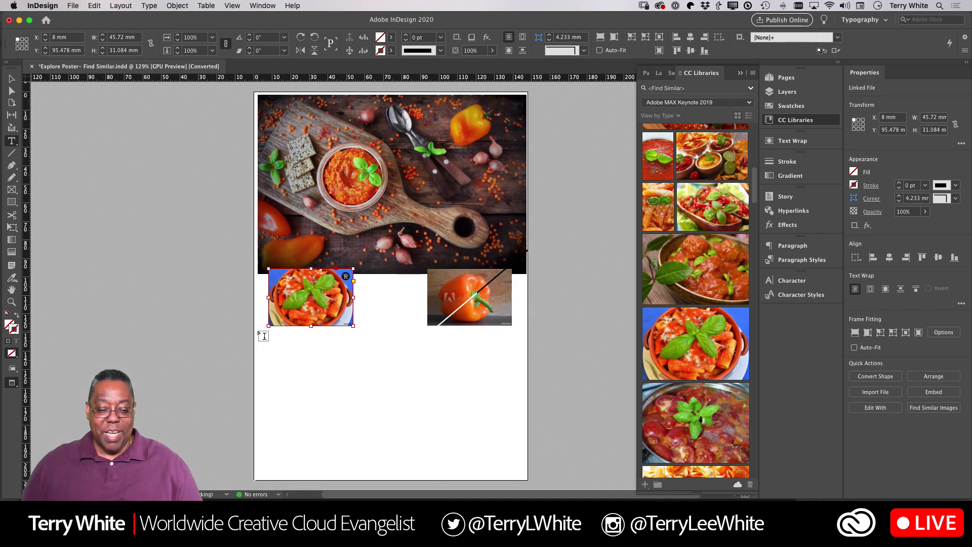
drag(258, 331, 521, 474)
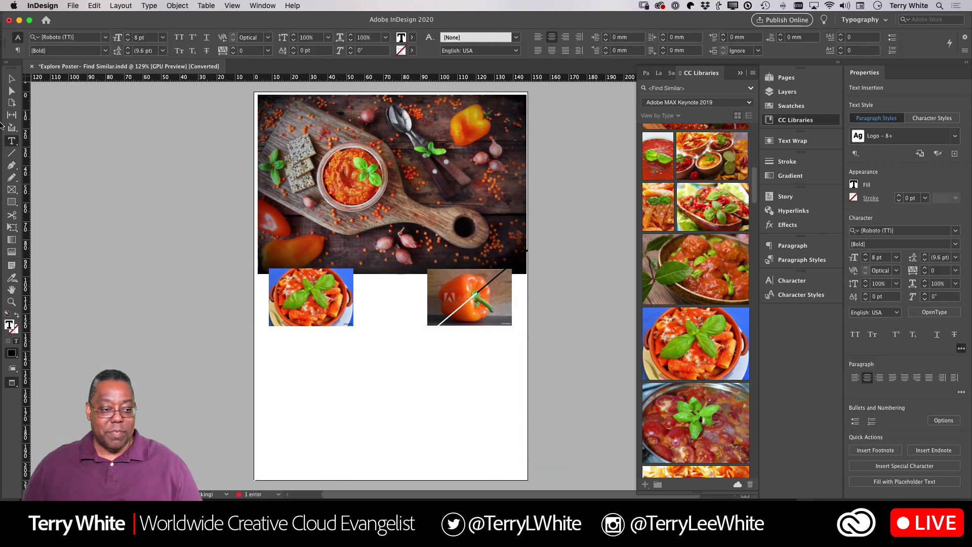
click(11, 79)
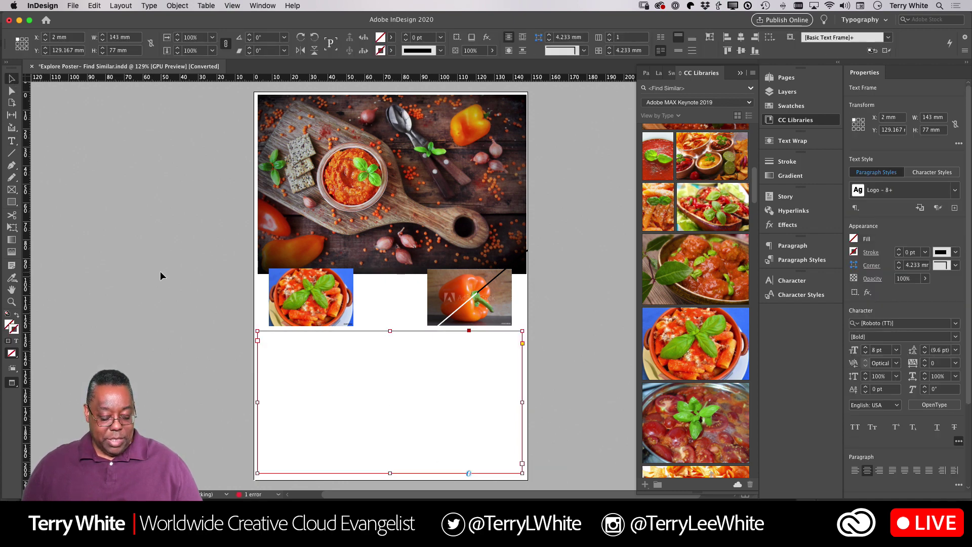
key(w)
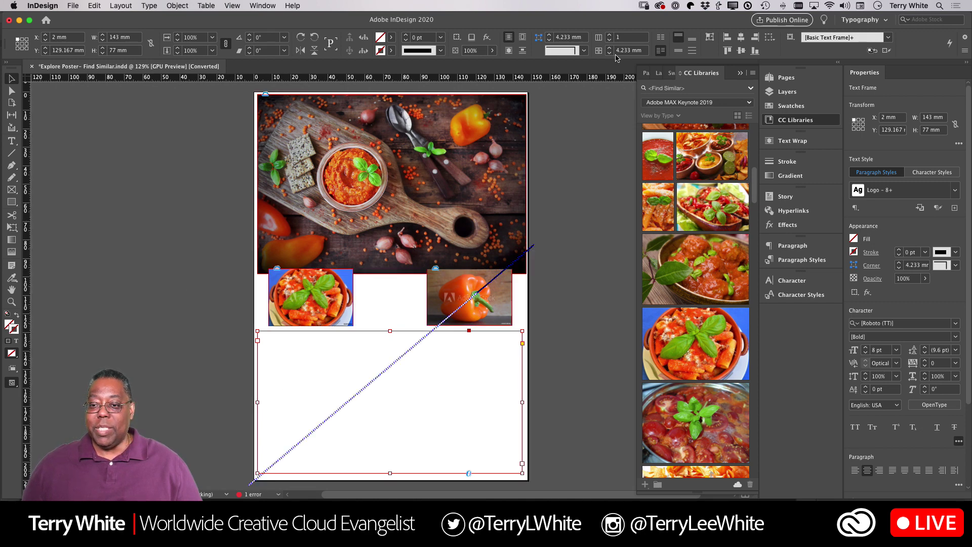
click(609, 36)
click(610, 37)
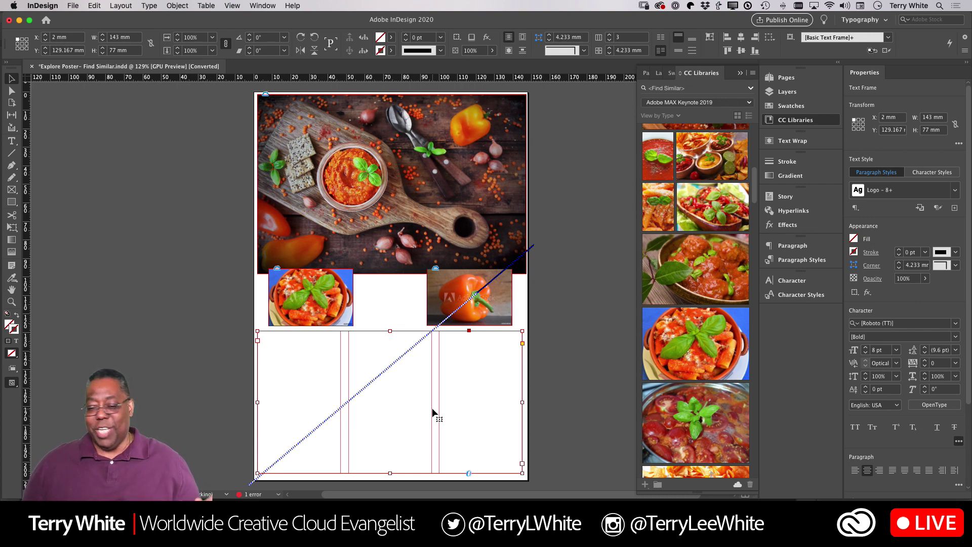
Insert column rules in the three-column text frame with a 0.5 pt stroke weight.
click(177, 5)
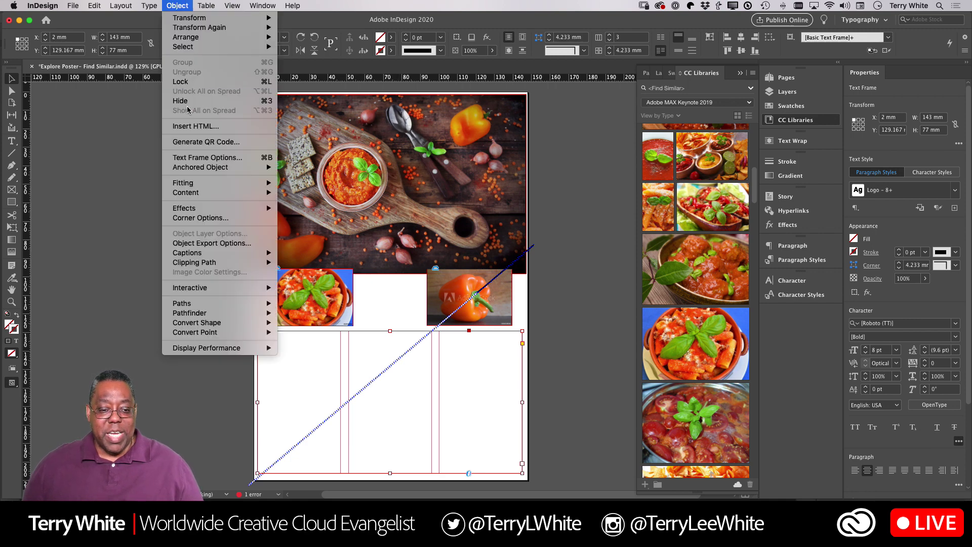
click(211, 158)
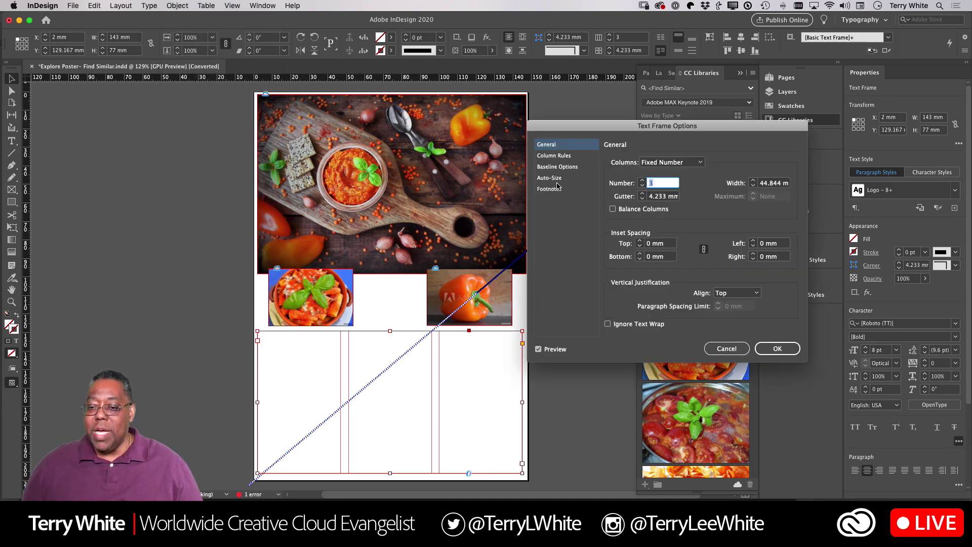
click(555, 158)
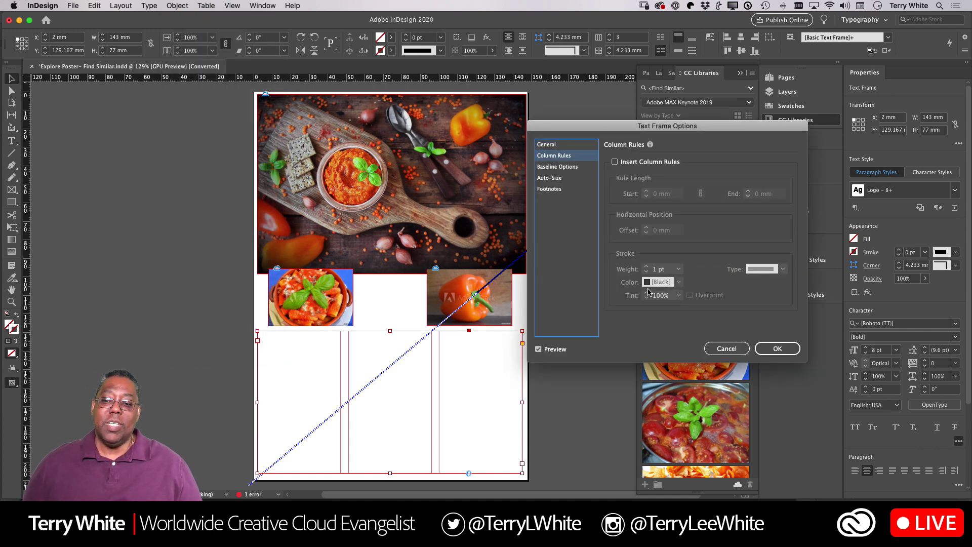
click(659, 163)
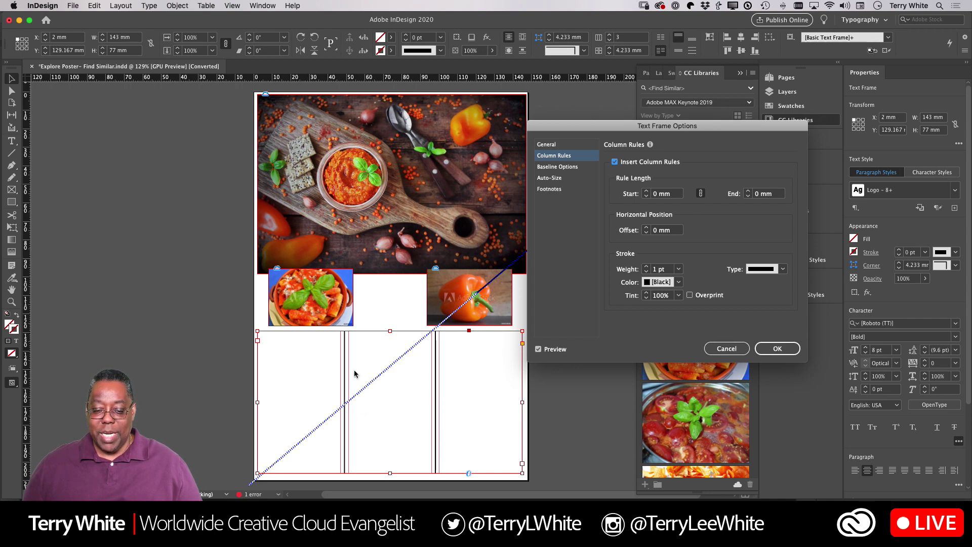
click(647, 272)
click(646, 267)
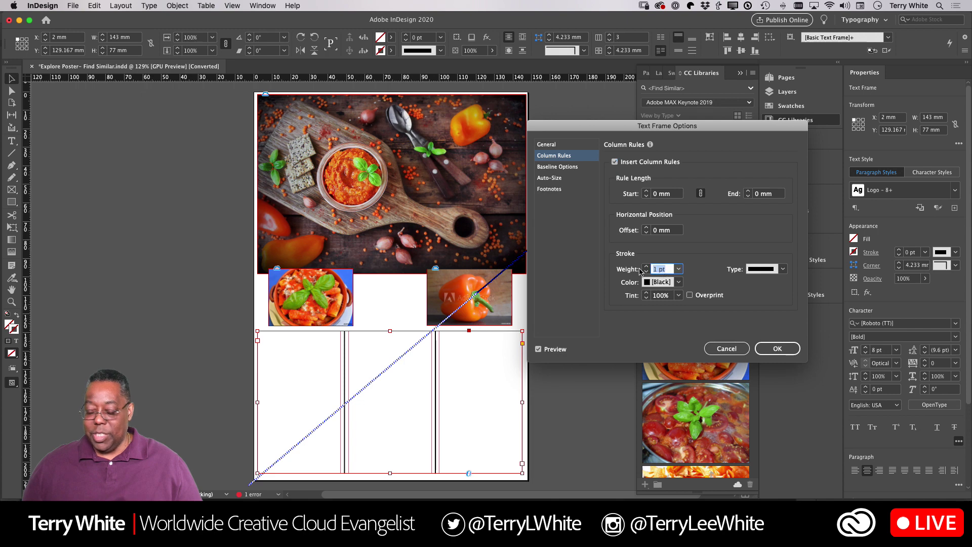
text(0.5)
key(Tab)
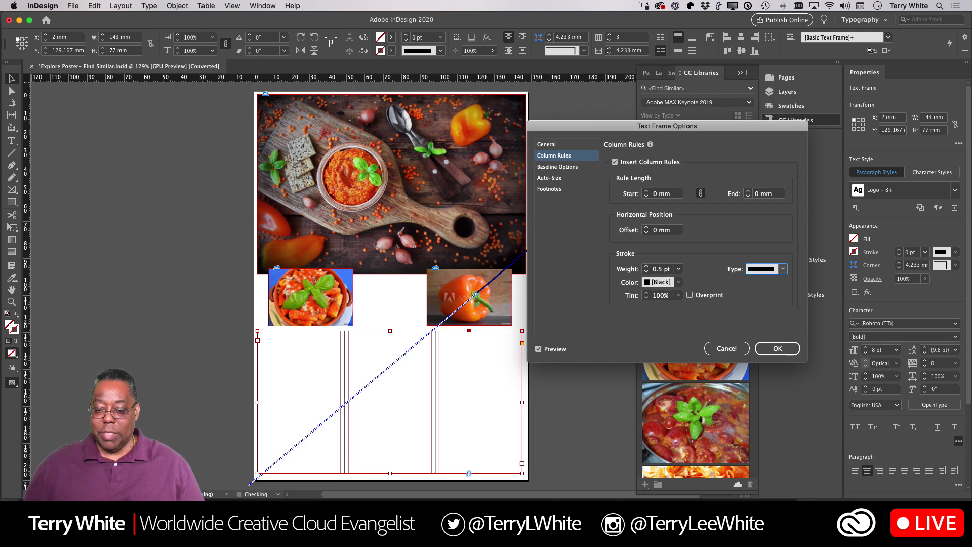
click(777, 348)
Narrow the three-column text frame from its right side to about 103 mm wide.
click(548, 338)
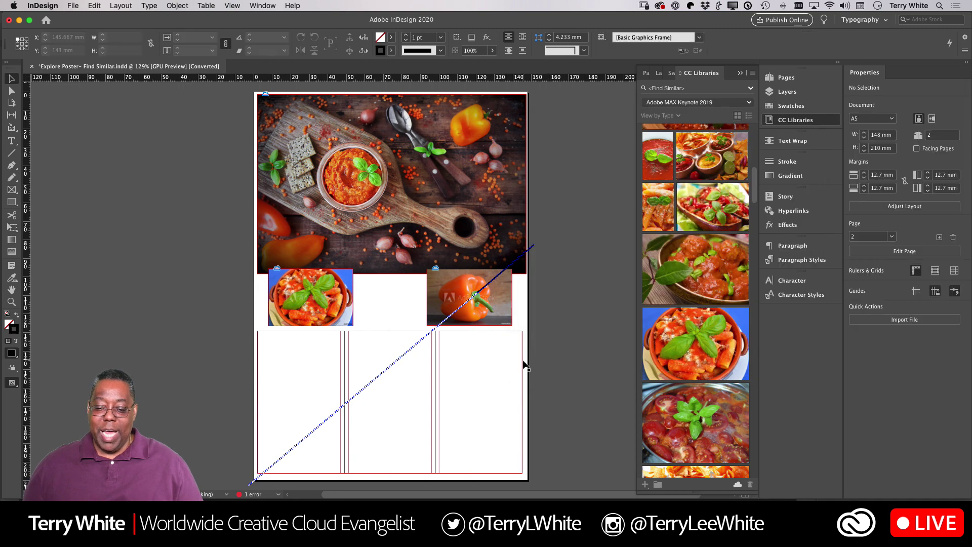
click(522, 405)
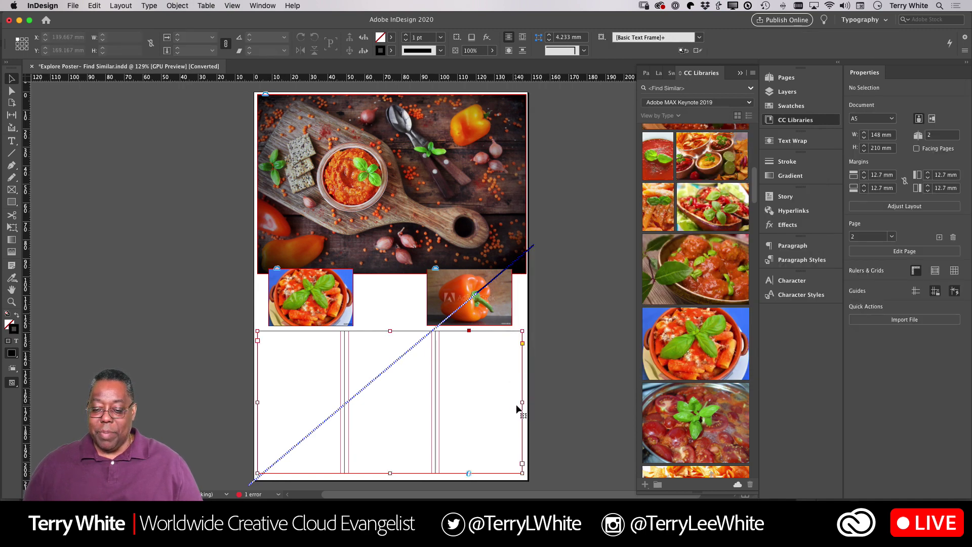
drag(521, 401, 449, 401)
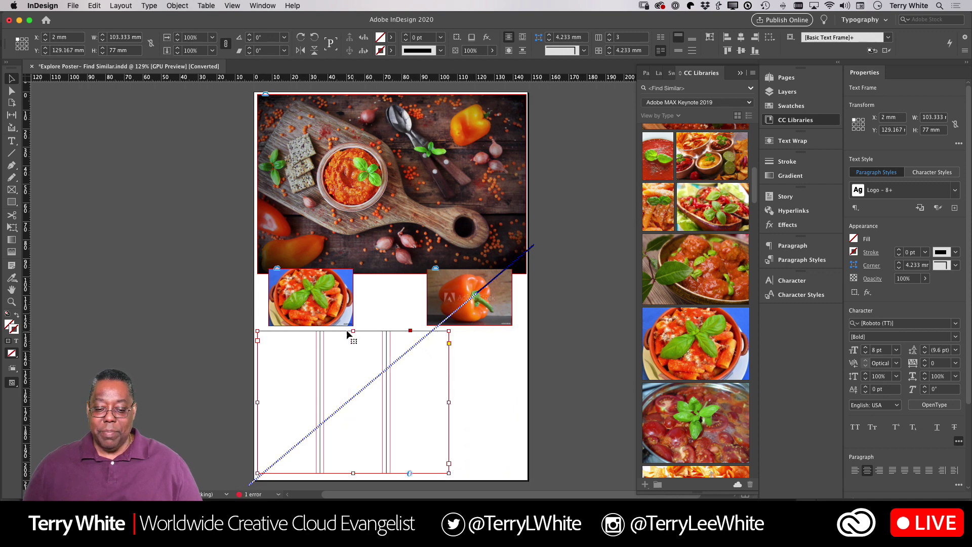
Shorten the three-column text frame from its upper edge to about 45.5 mm high, and undo both recent frame resizes.
drag(352, 331, 351, 389)
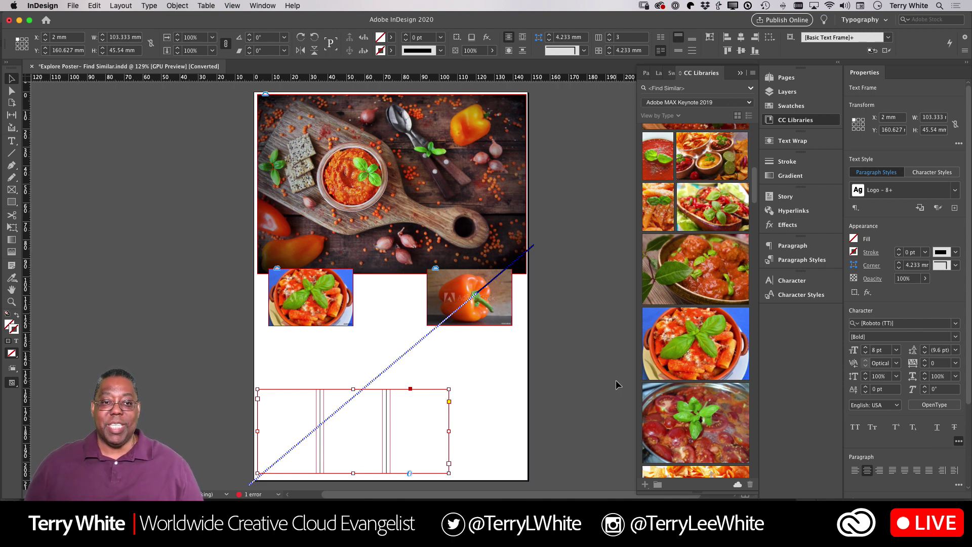
key(super+z)
key(super+z)
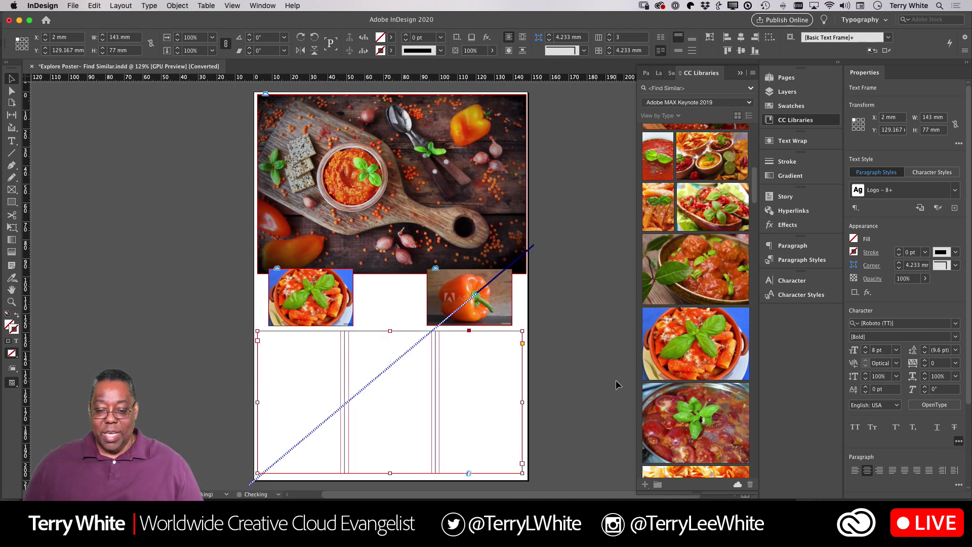
Raise the text frame's column count one at a time to six, and reduce it to two.
click(610, 36)
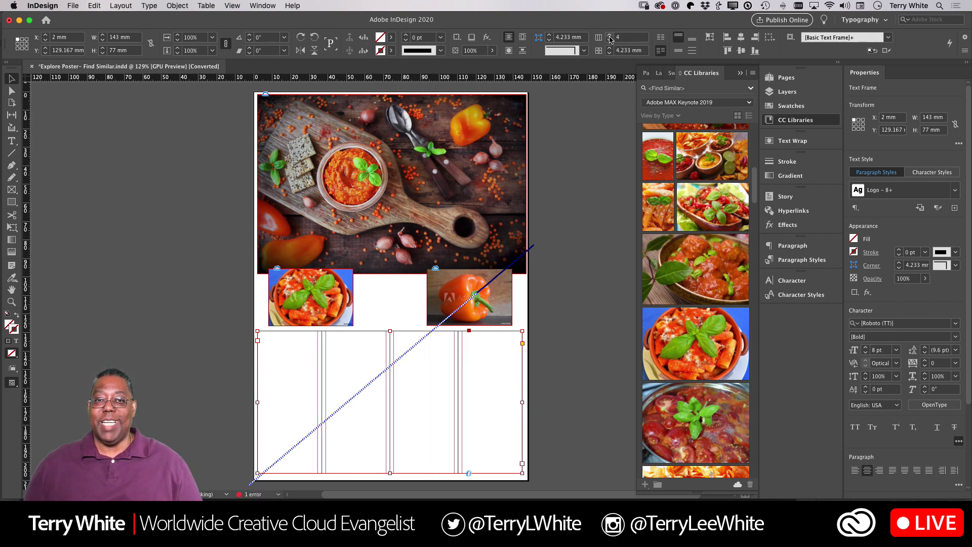
click(609, 36)
click(609, 35)
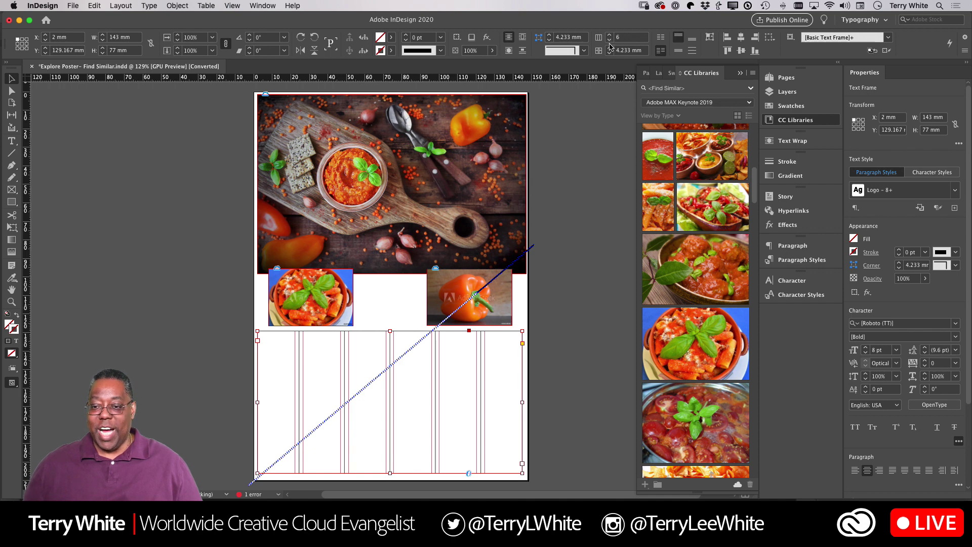
click(609, 39)
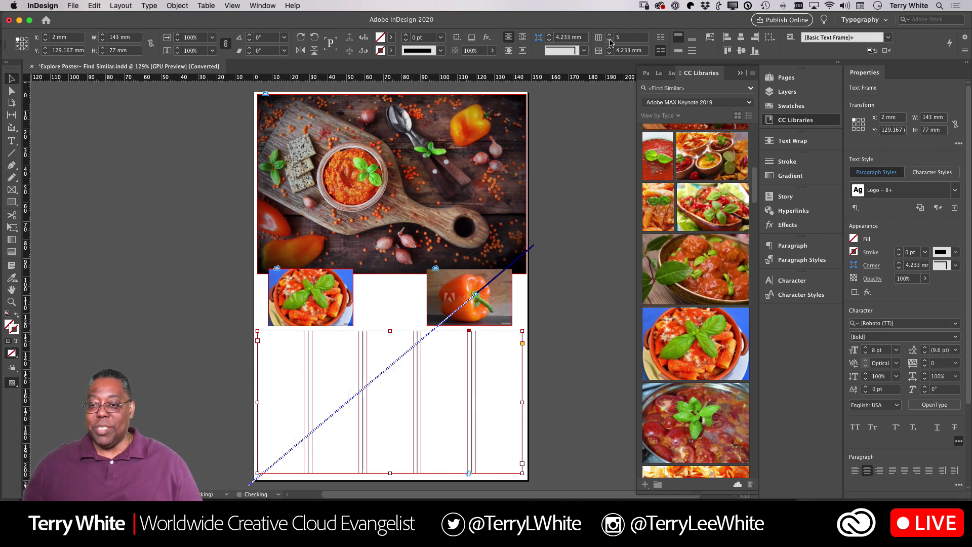
click(609, 40)
click(609, 42)
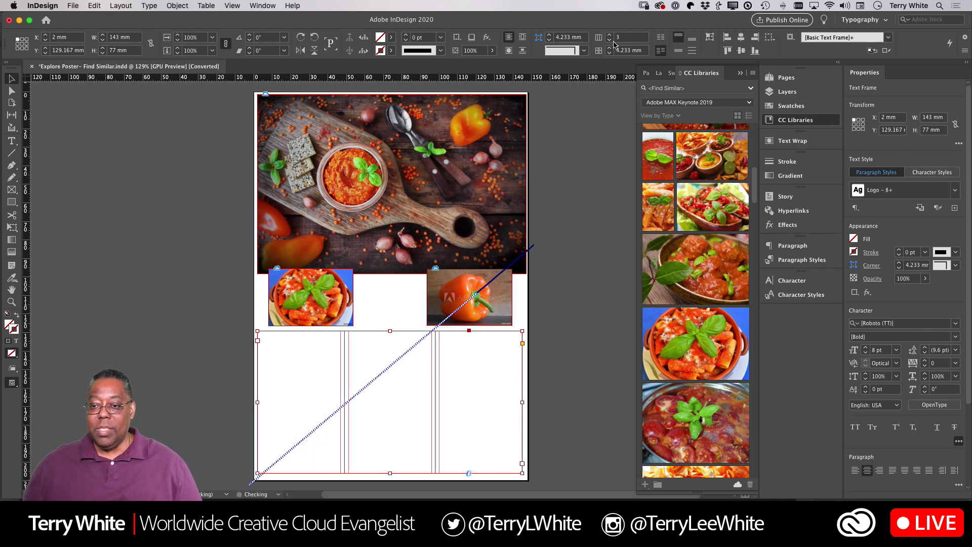
click(609, 40)
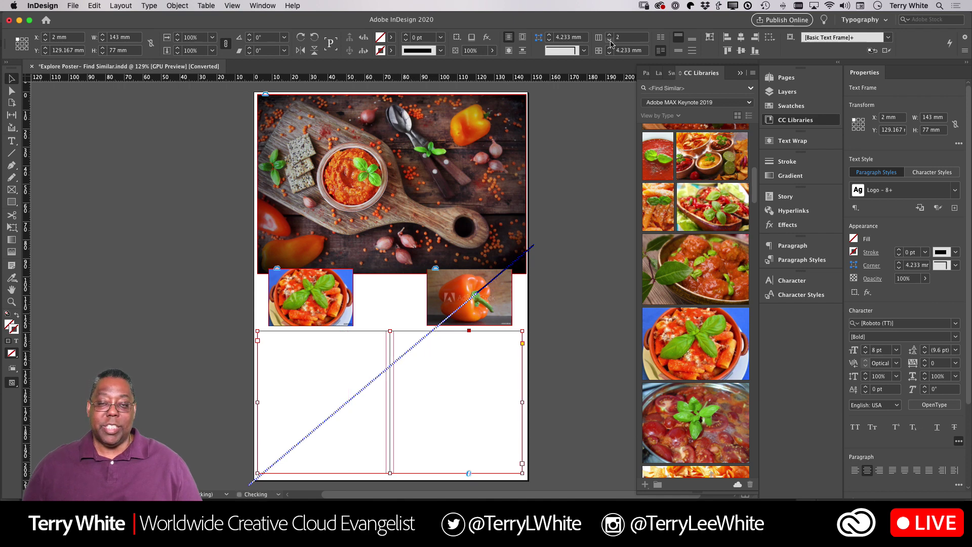
Set the text frame to five columns.
click(609, 35)
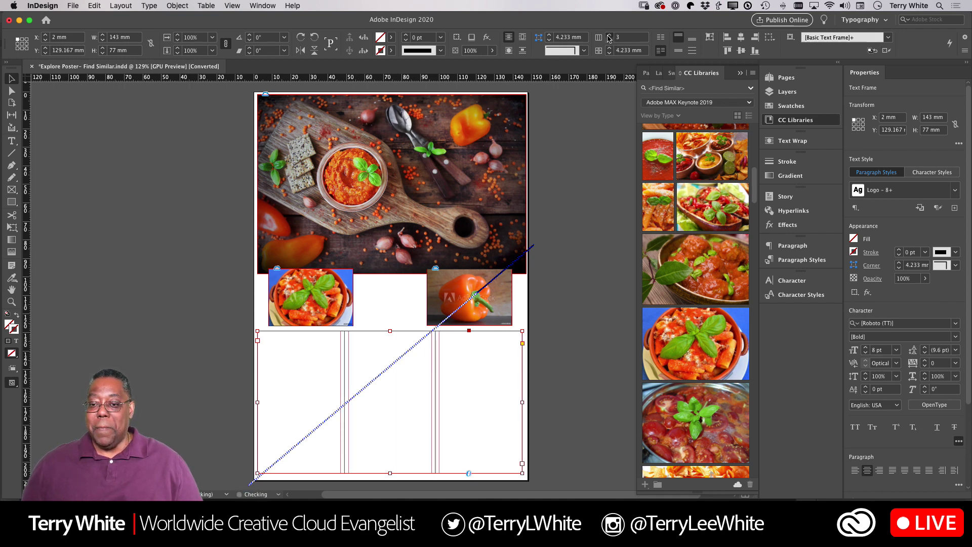
click(609, 36)
click(608, 35)
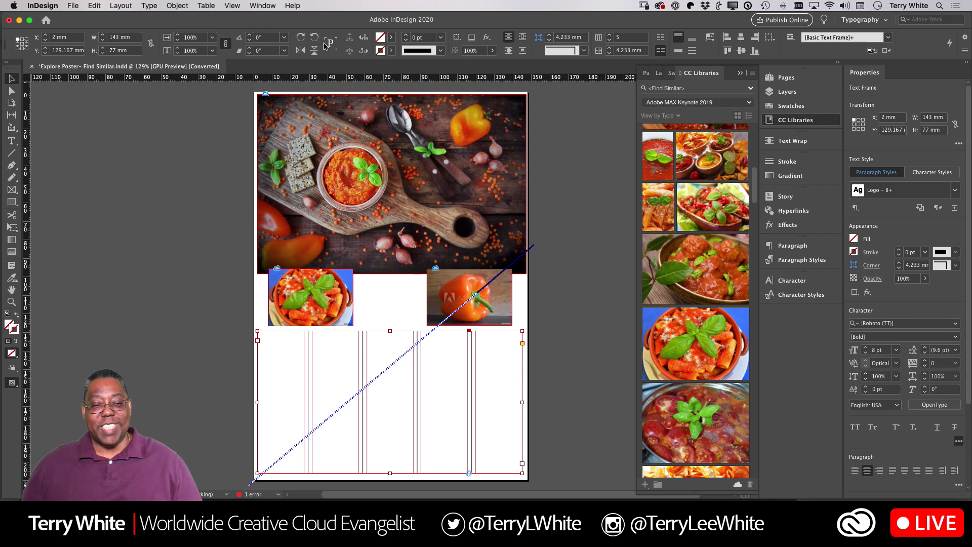
Change the stroke type of the text frame's column rules to a double line.
click(178, 5)
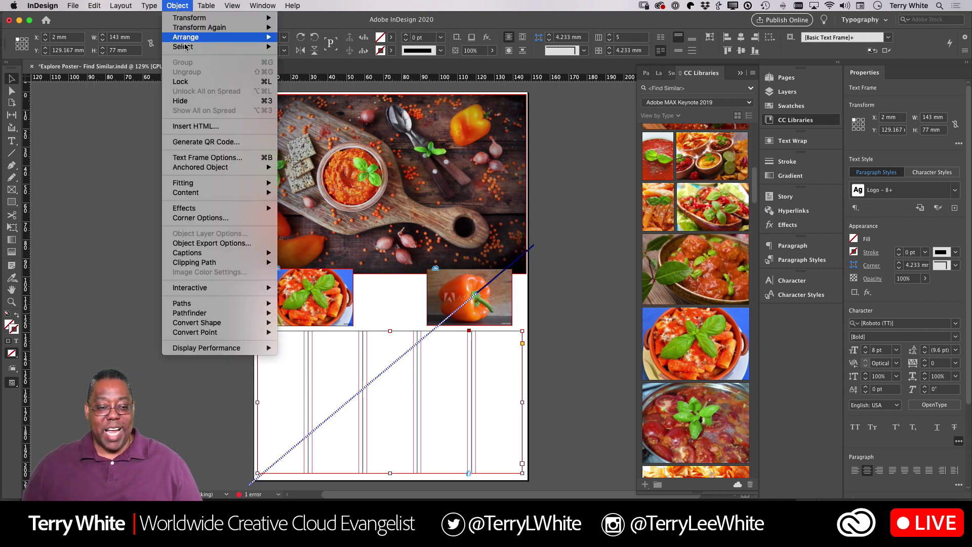
mouse_move(210, 168)
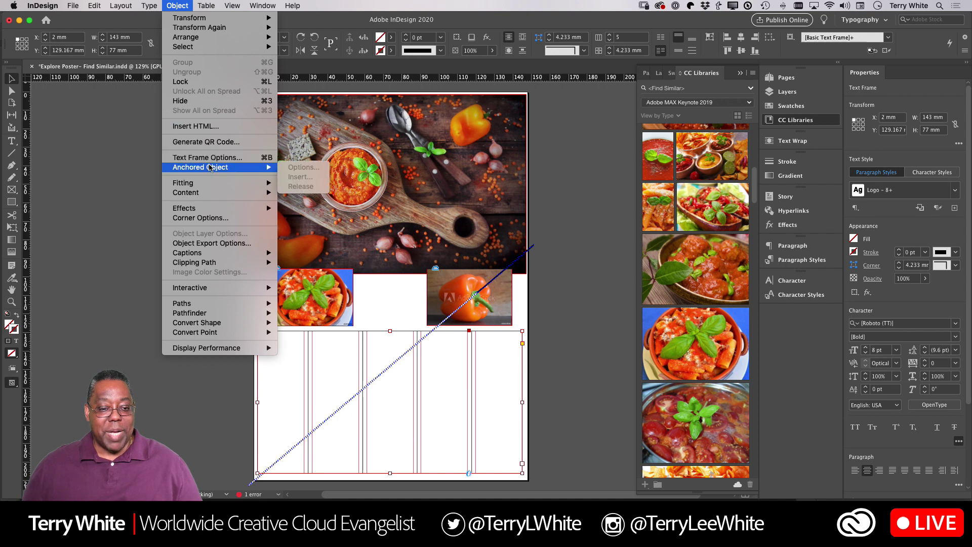
click(207, 157)
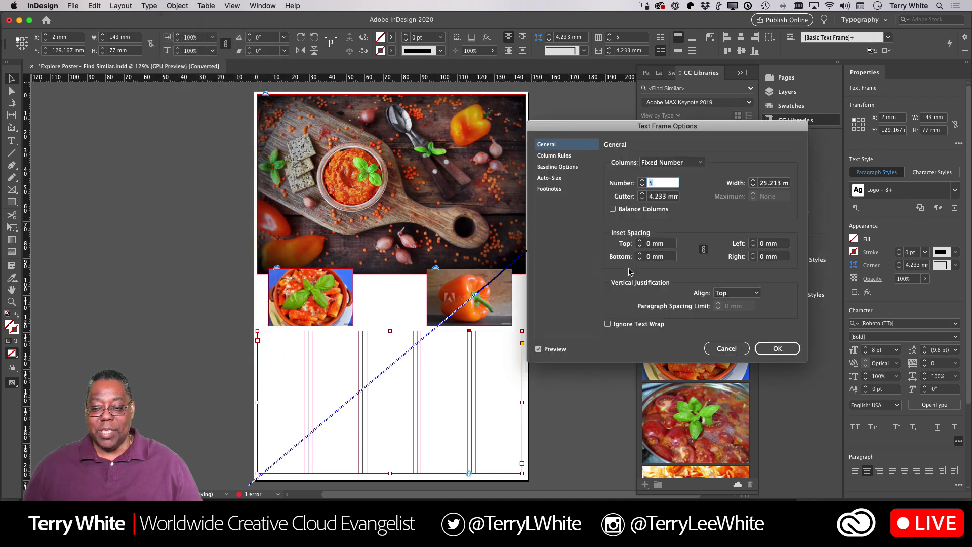
click(557, 156)
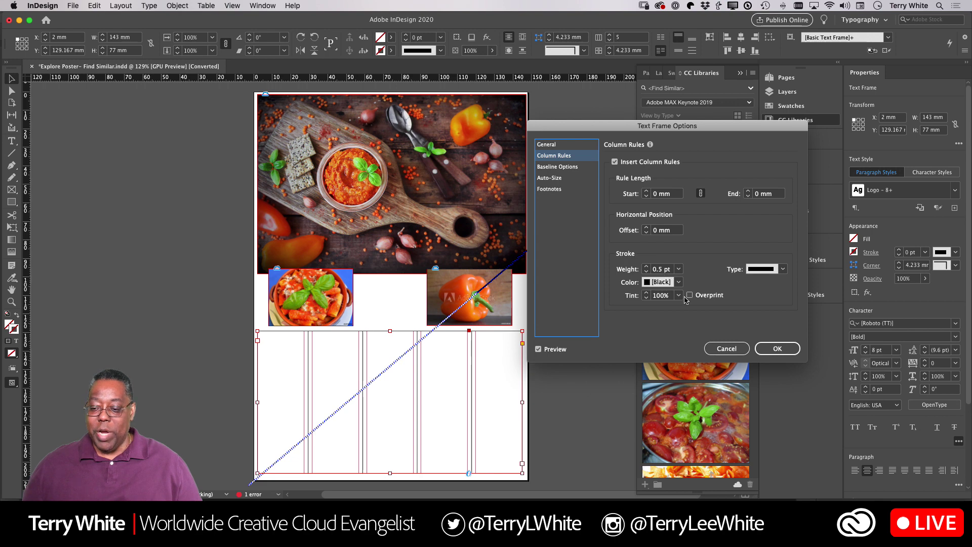
click(764, 270)
click(767, 291)
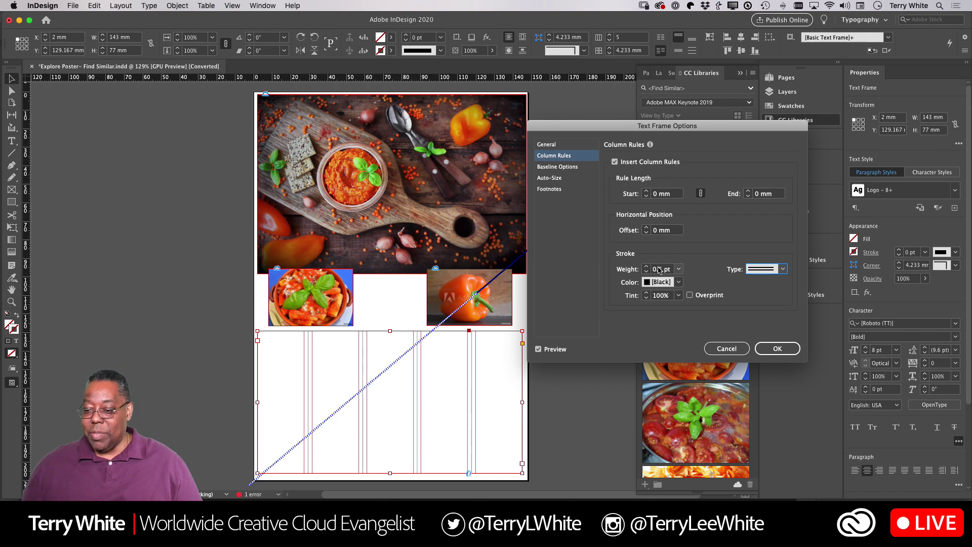
Try a 1 pt stroke weight for the column rules and set it to 4 pt.
click(678, 268)
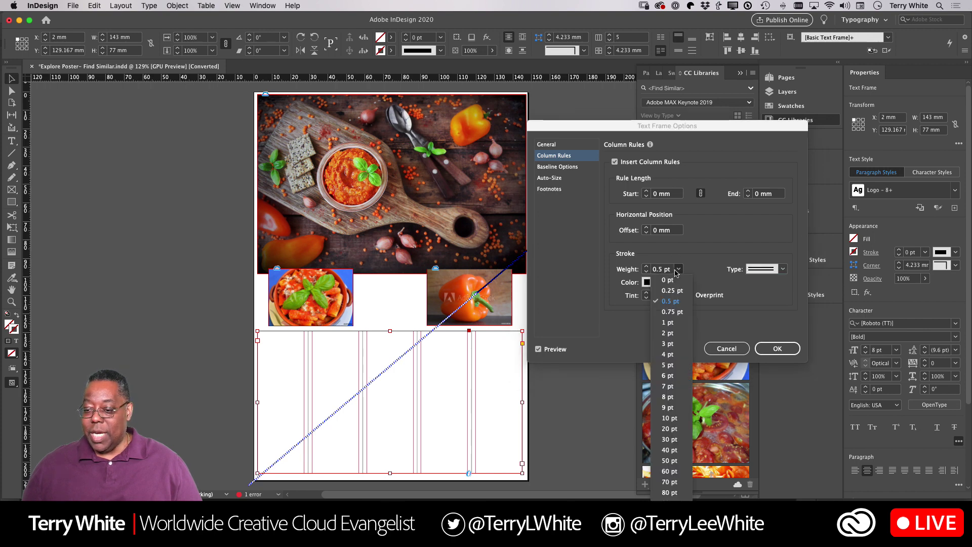
click(667, 322)
click(679, 269)
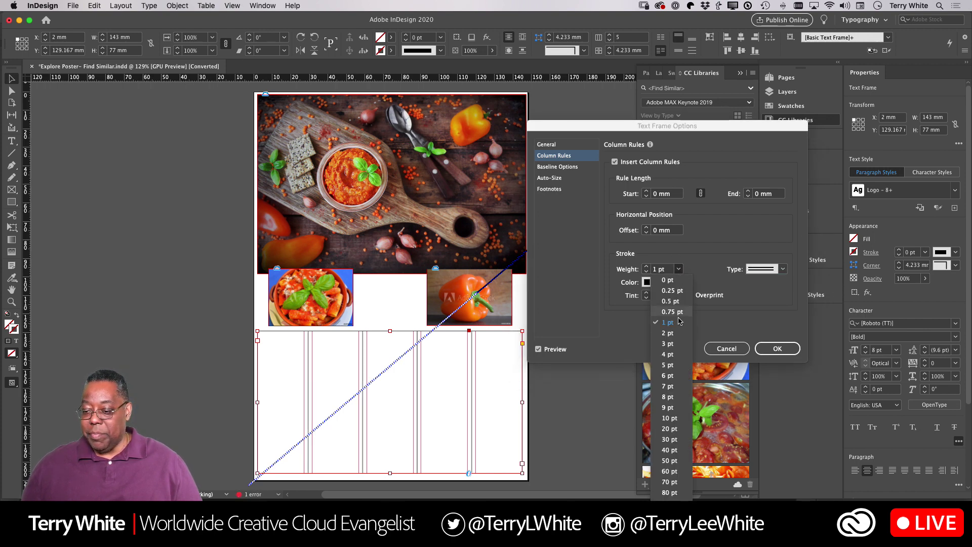
click(668, 354)
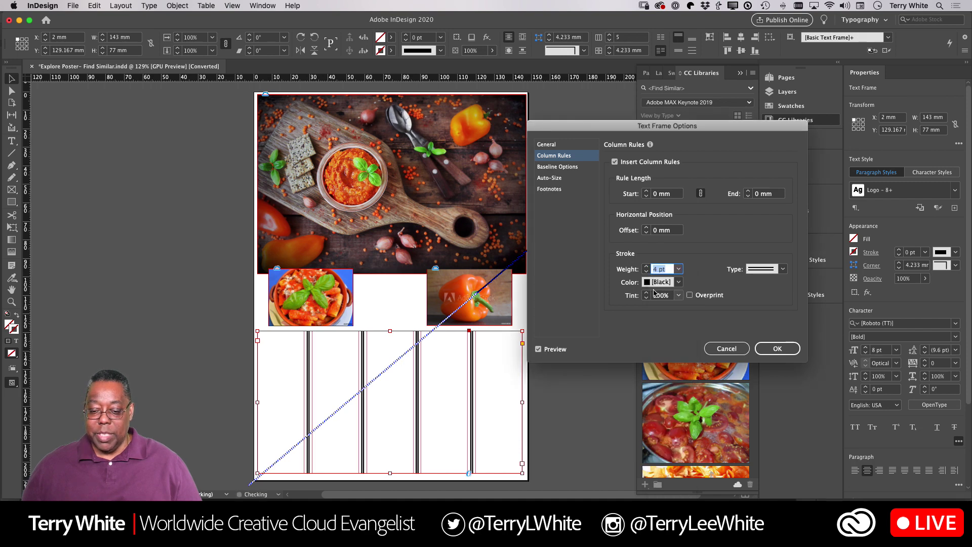
Try magenta C=0 M=100 Y=0 K=0 on the column rules, and apply the red C=15 M=100 Y=100 K=0.
click(671, 285)
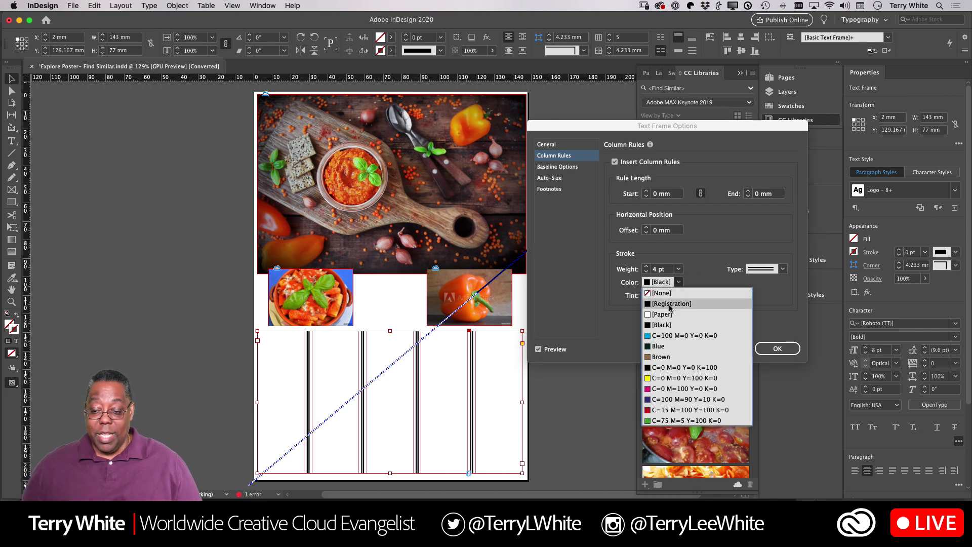
click(670, 388)
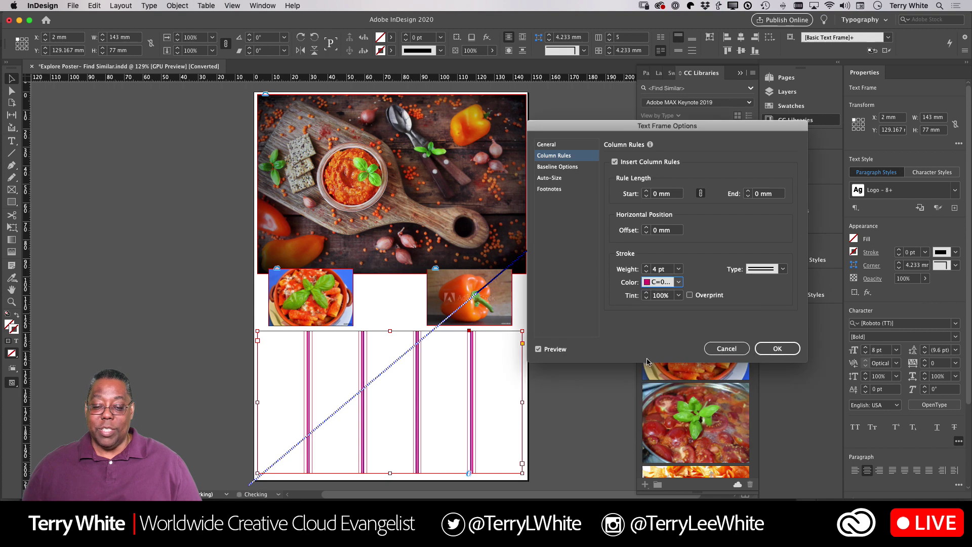
click(676, 283)
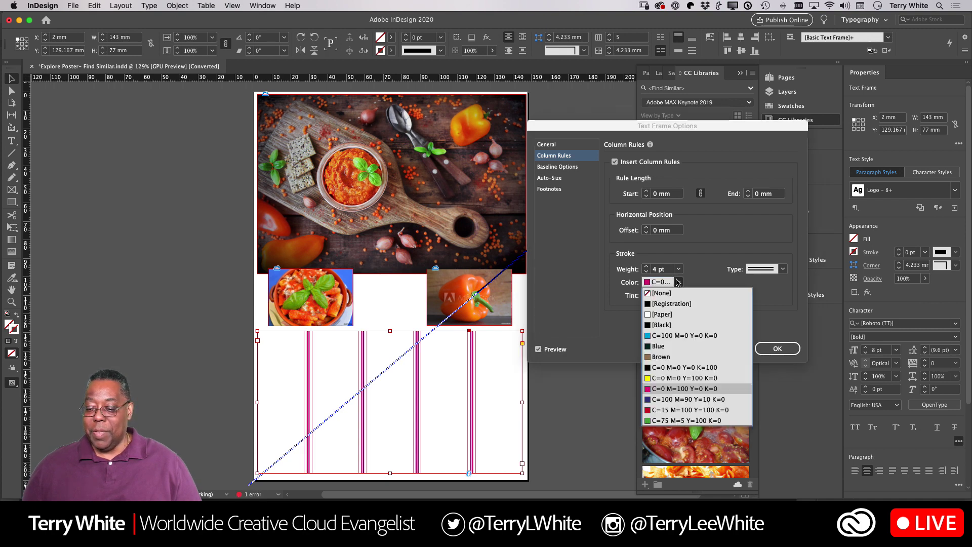
click(673, 409)
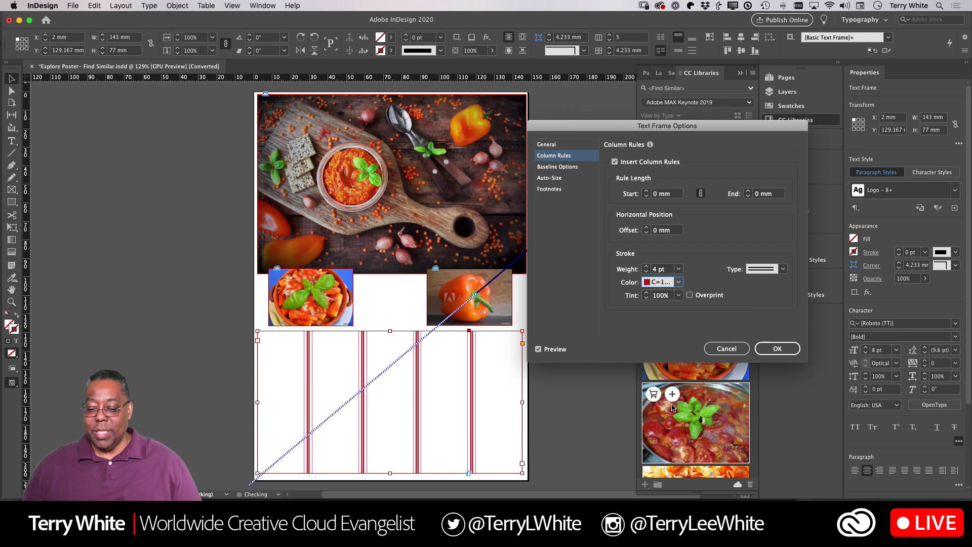
click(677, 283)
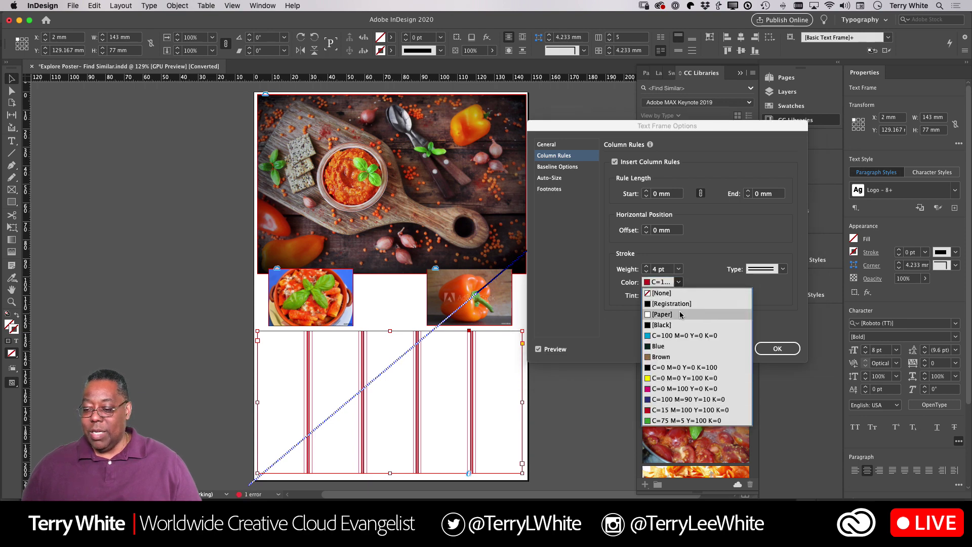
click(677, 410)
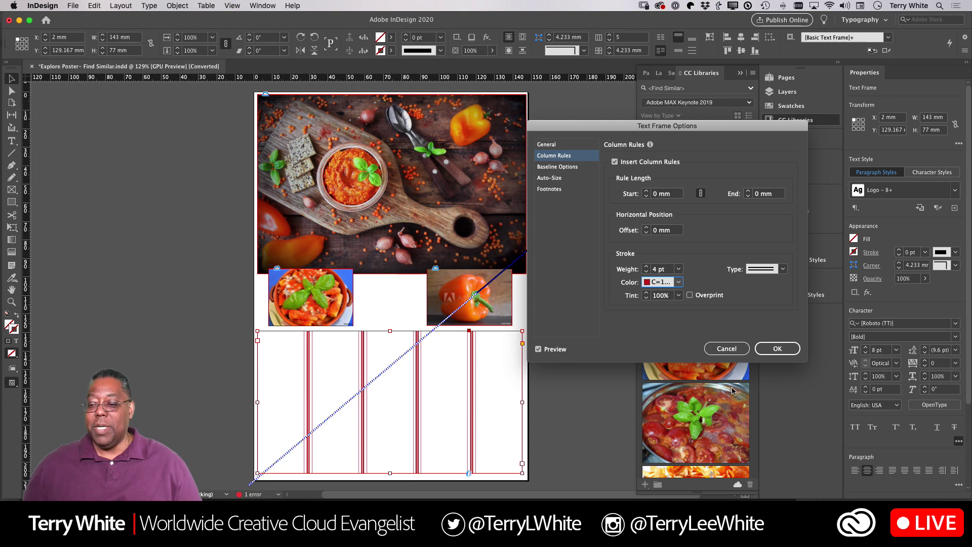
click(777, 348)
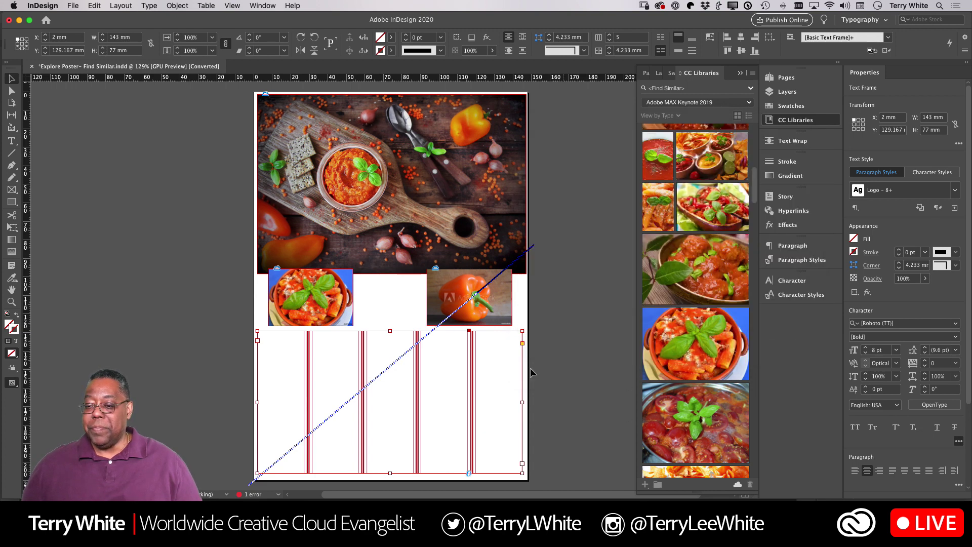
Collapse the CC Libraries and review both poster pages in preview mode with nothing selected.
click(545, 340)
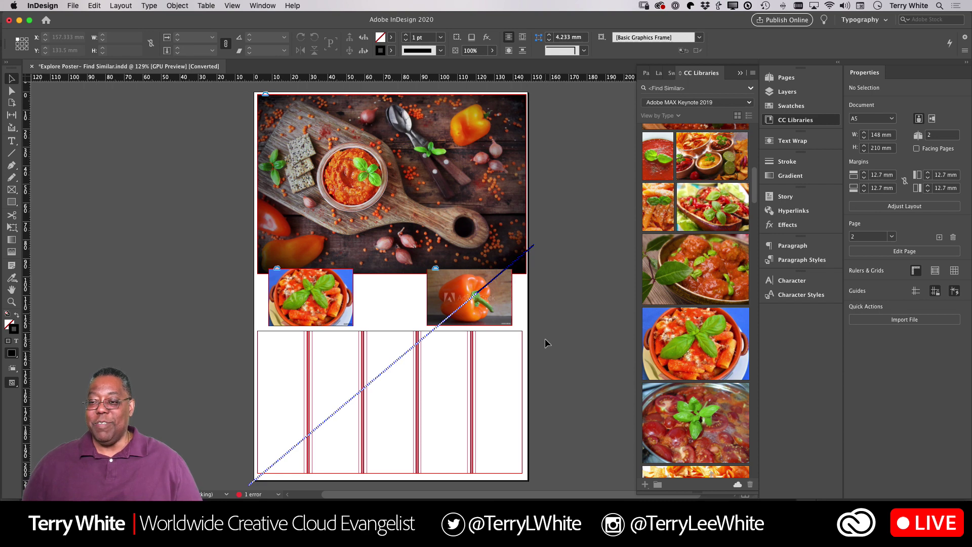
click(742, 72)
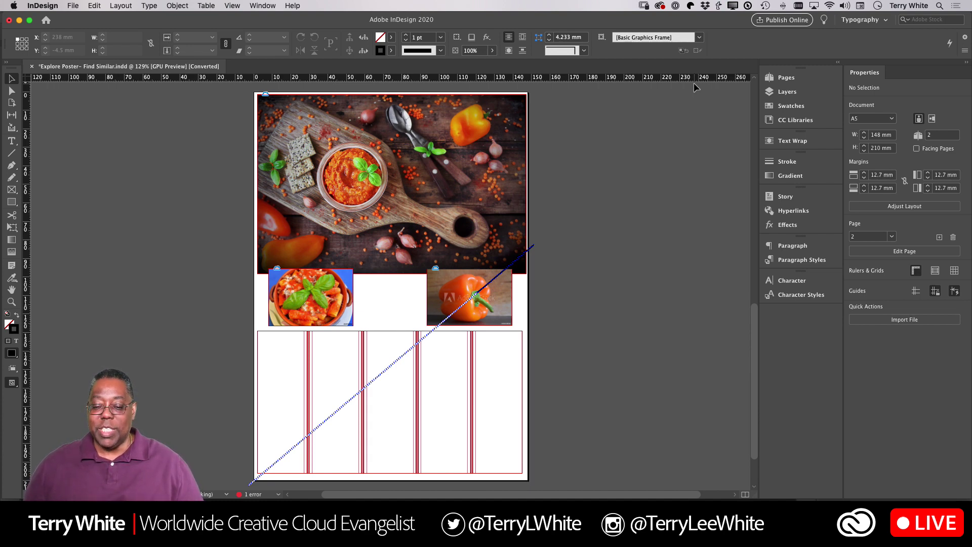
key(w)
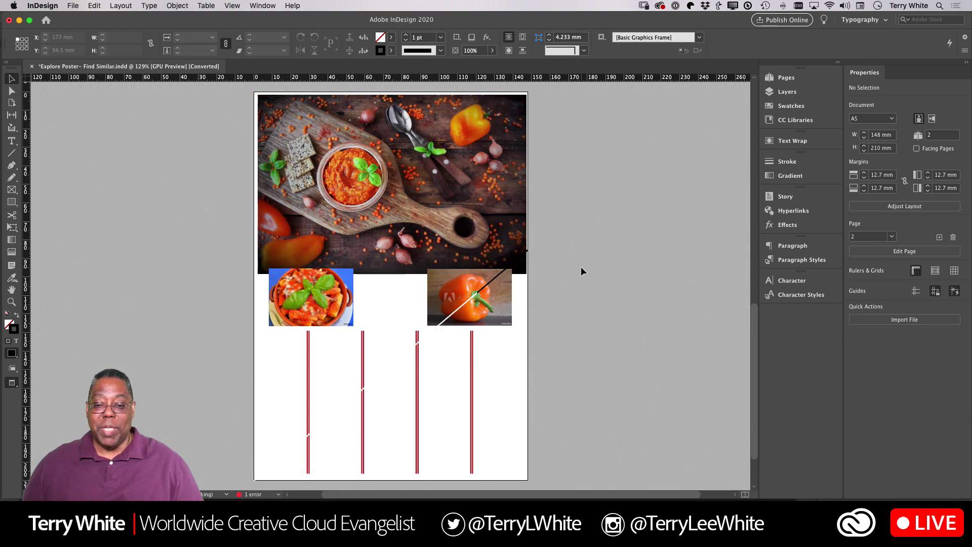
scroll(581, 266, up, 10)
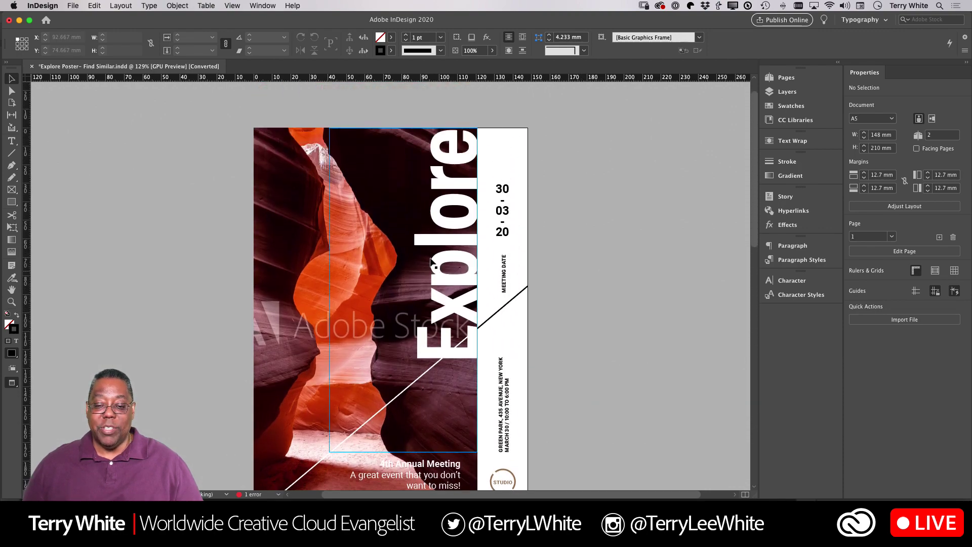
scroll(598, 318, down, 10)
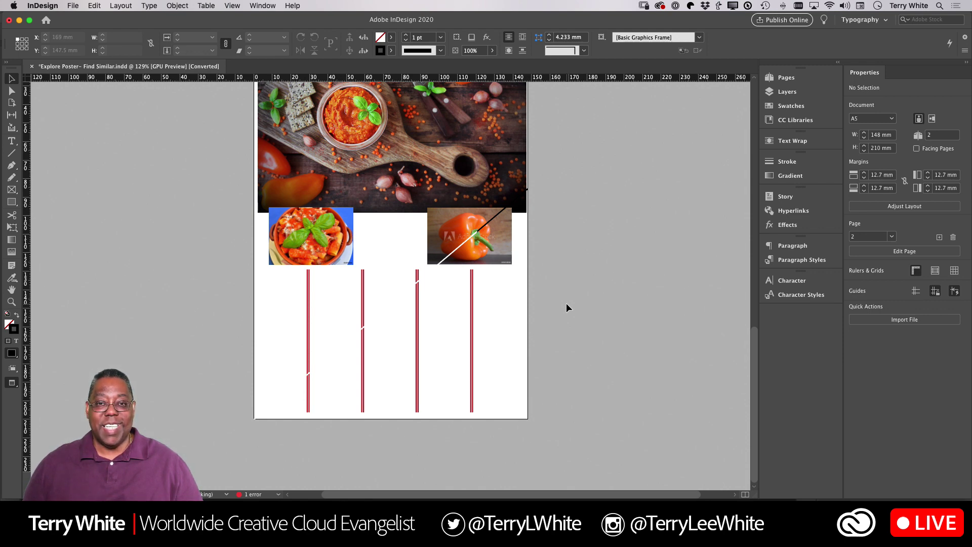
scroll(566, 303, up, 3)
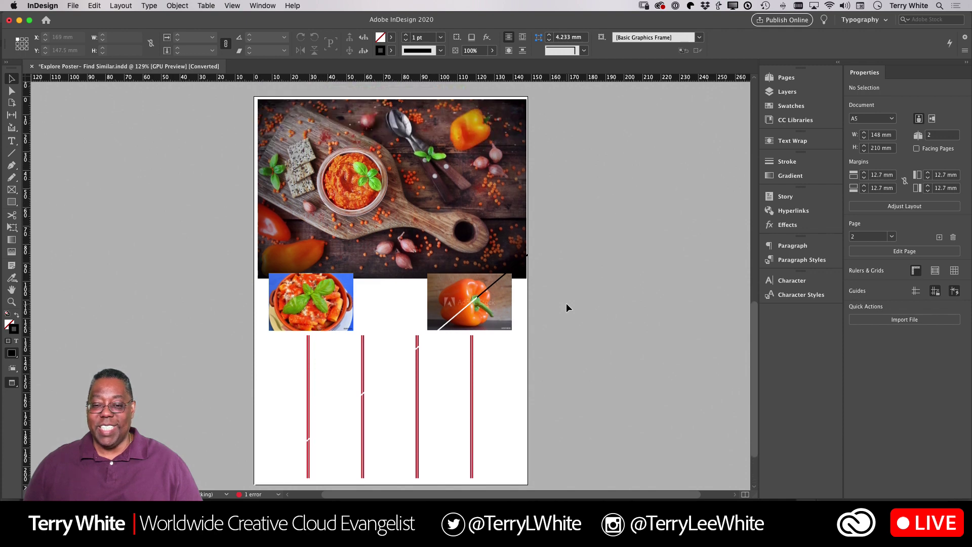